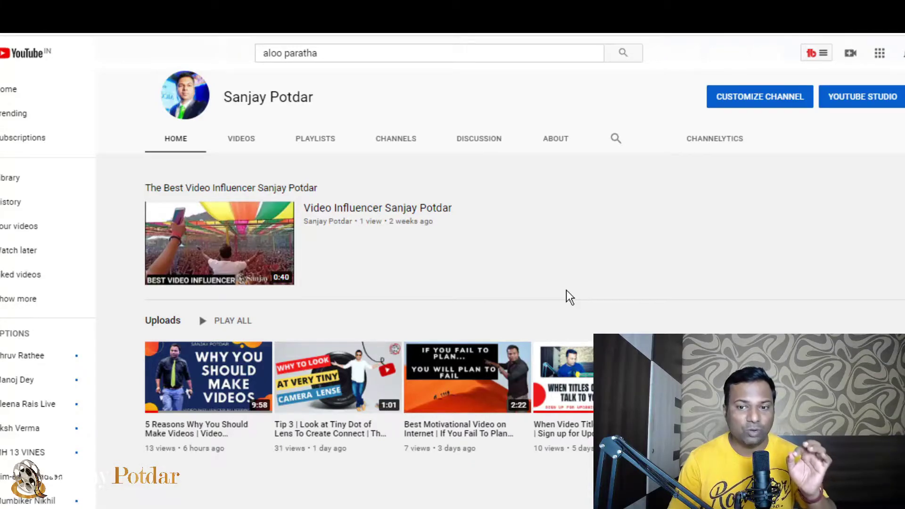
Start a new video upload on the channel and choose the file EMCEESANJAYADDNEW.mp4
scroll(705, 319, up, 1)
scroll(705, 320, up, 3)
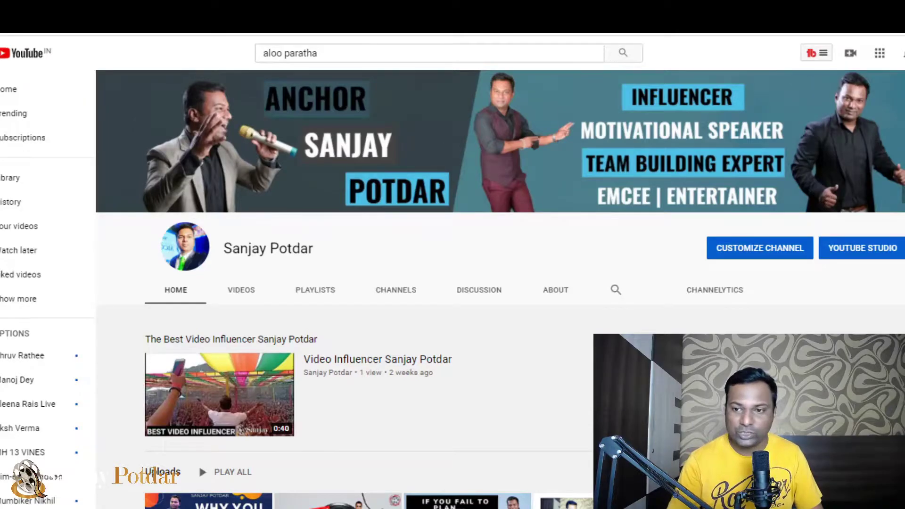
click(850, 53)
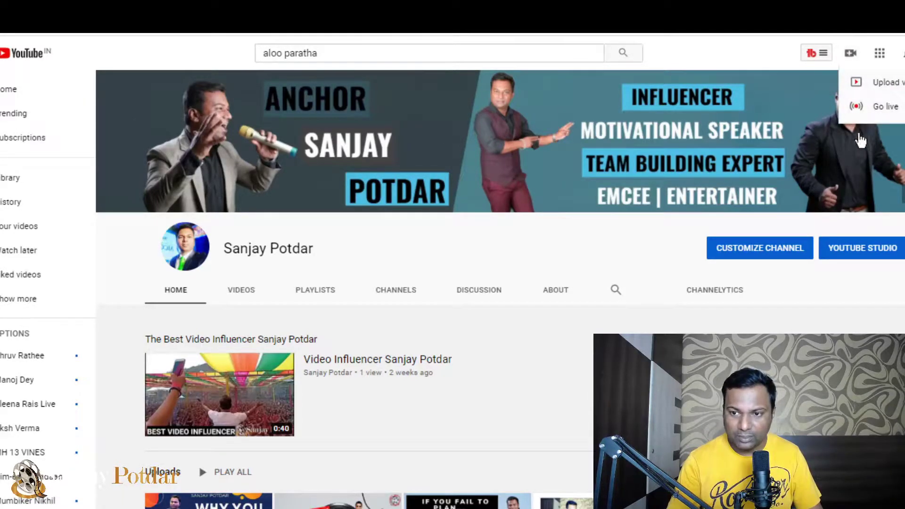
click(894, 84)
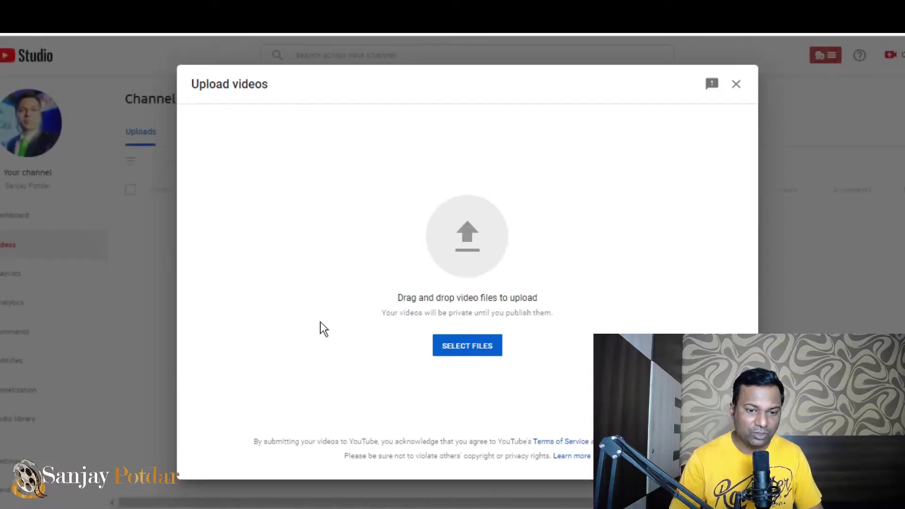
click(465, 239)
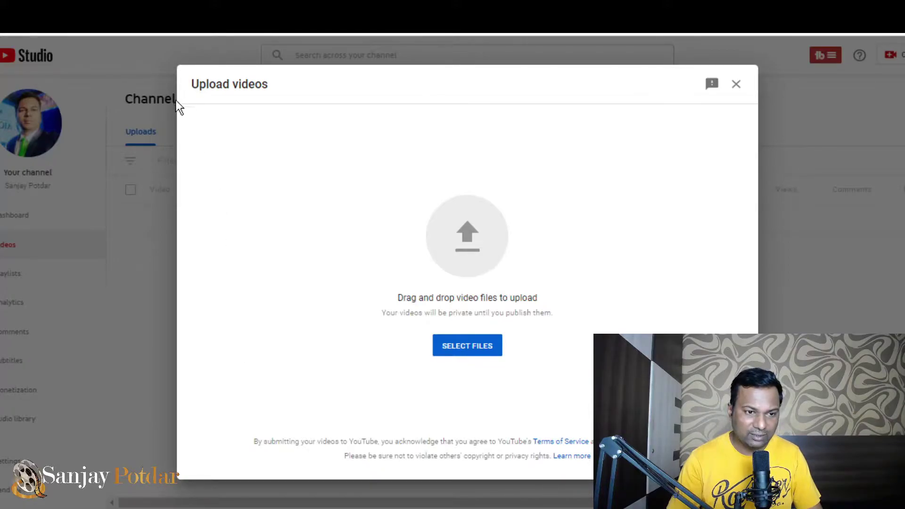
click(467, 345)
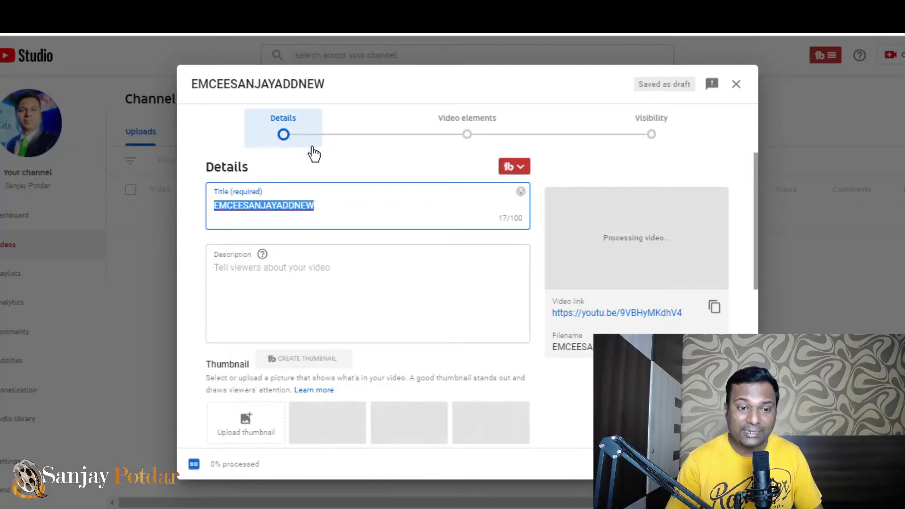
Replace the video's prefilled title with "3 Secrets to Build your Course"
click(338, 208)
drag(338, 208, 184, 204)
key(BackSpace)
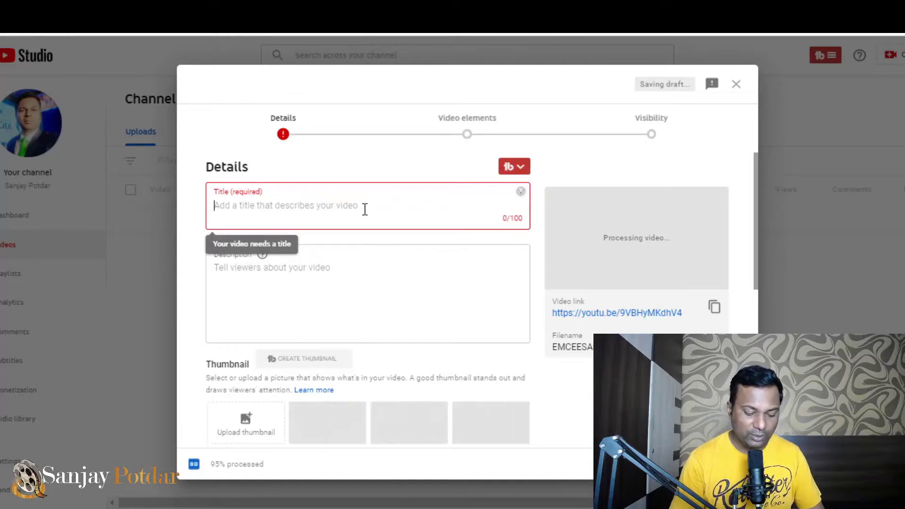
text(3 Secrtes)
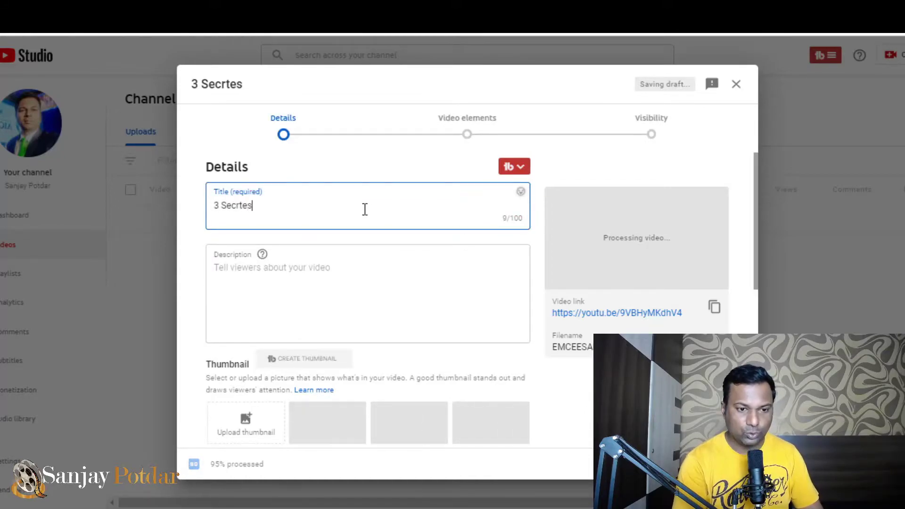
text( to Bui)
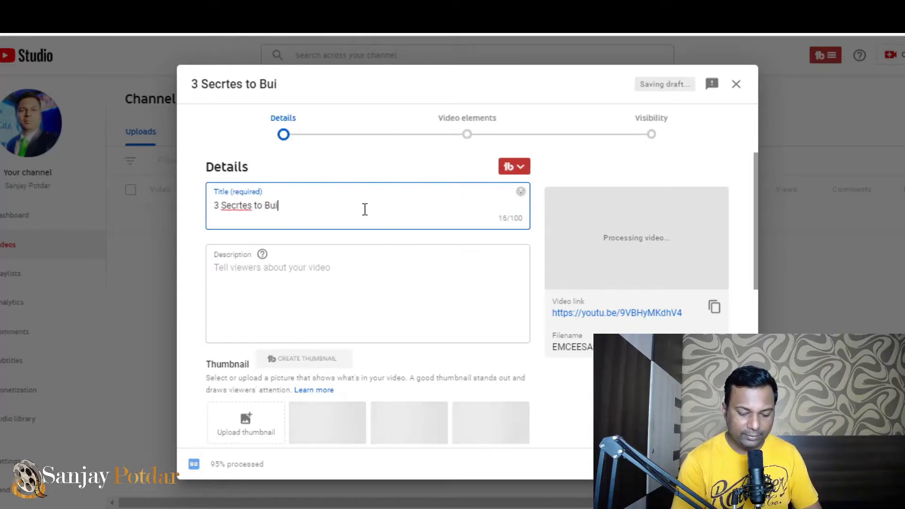
text(ld your)
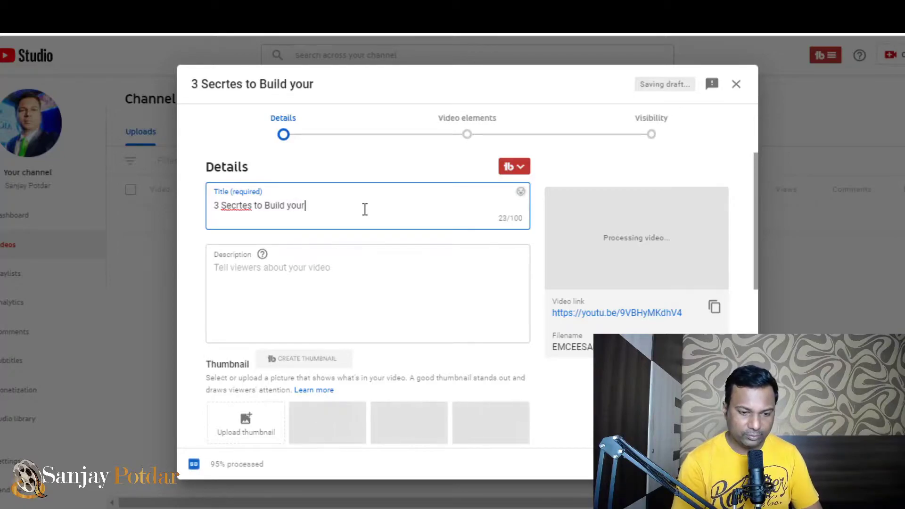
double_click(238, 206)
text(Secrets)
click(327, 202)
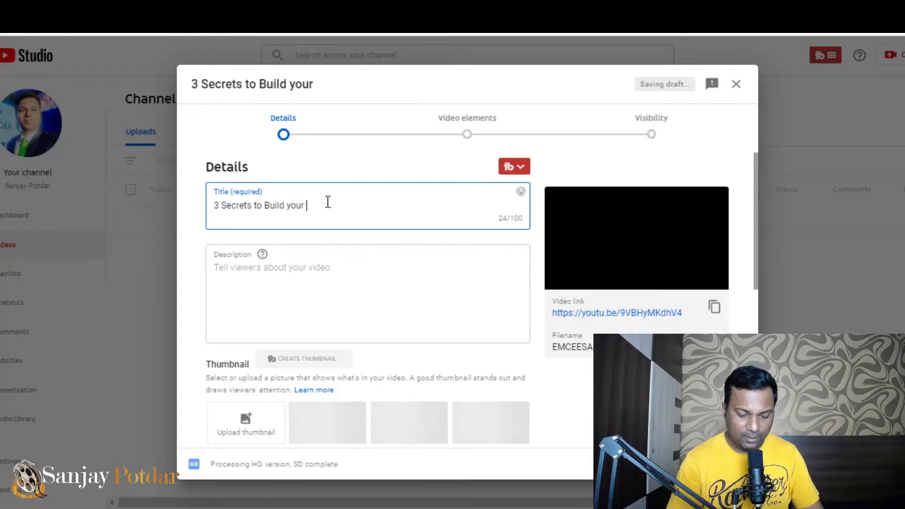
text(Course)
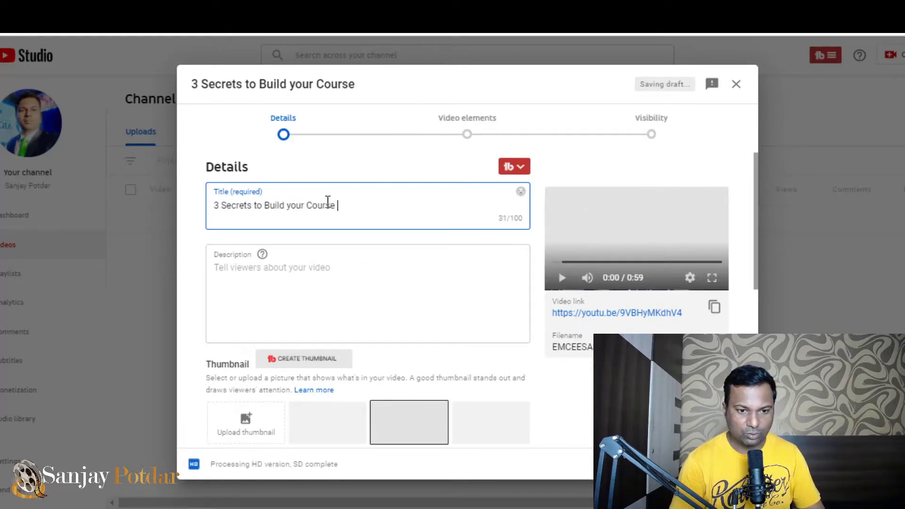
Reword the title to "3 Secrets to start your Digital Course"
double_click(274, 205)
text(start)
key(Right)
key(Right)
key(Right)
key(Right)
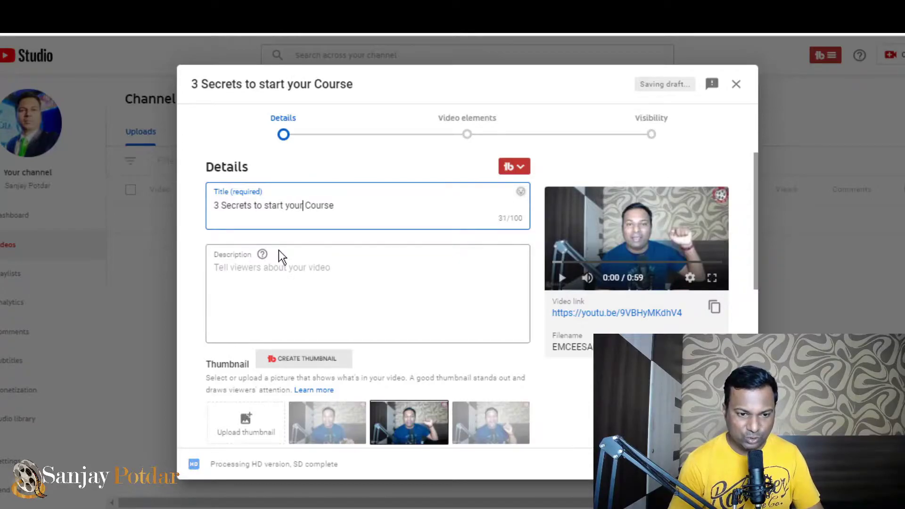
text(Digital)
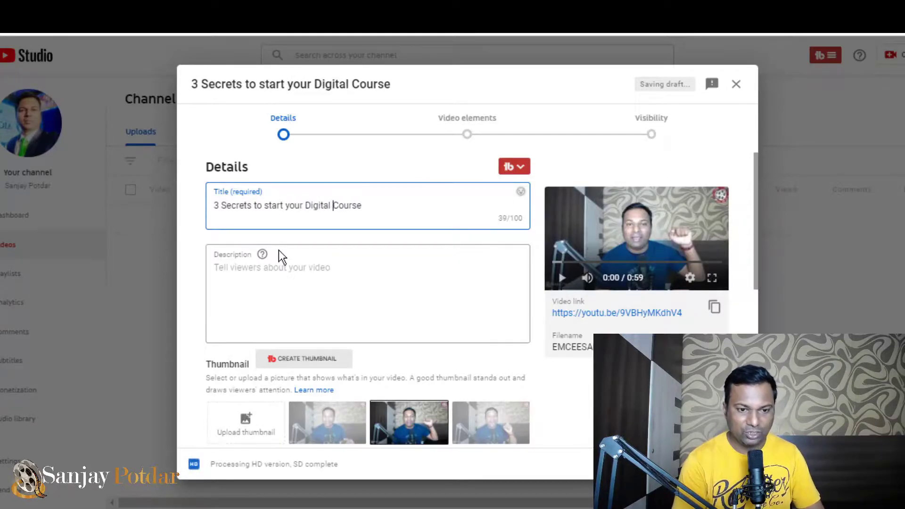
Append "| Step by Step guide to Build Your Ecosystem" to the end of the video title
click(391, 207)
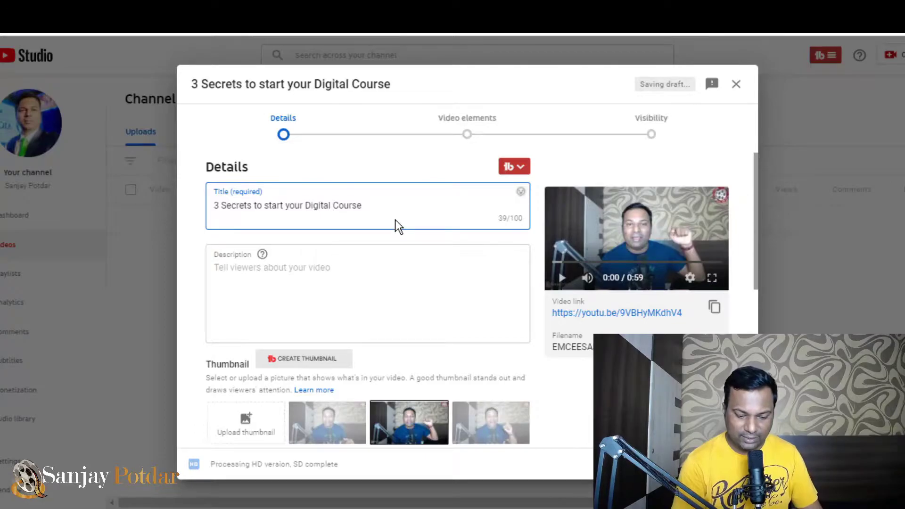
text(| )
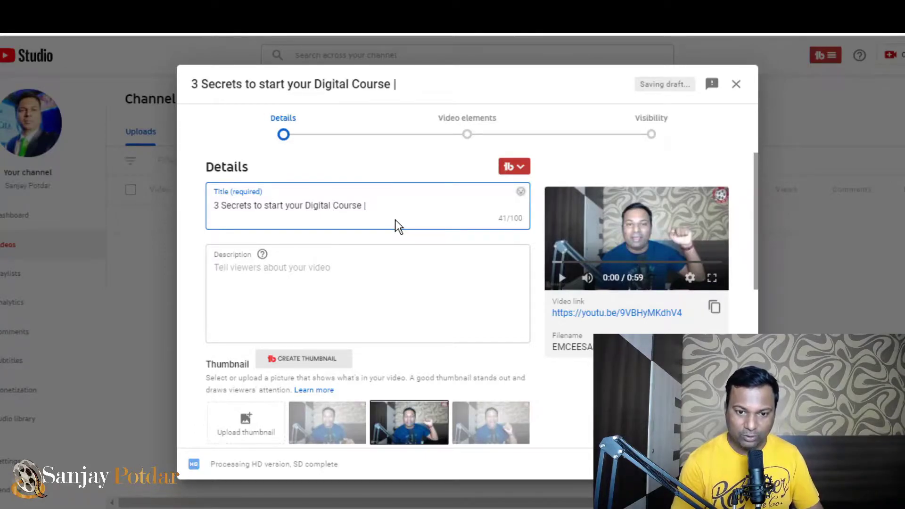
text(St)
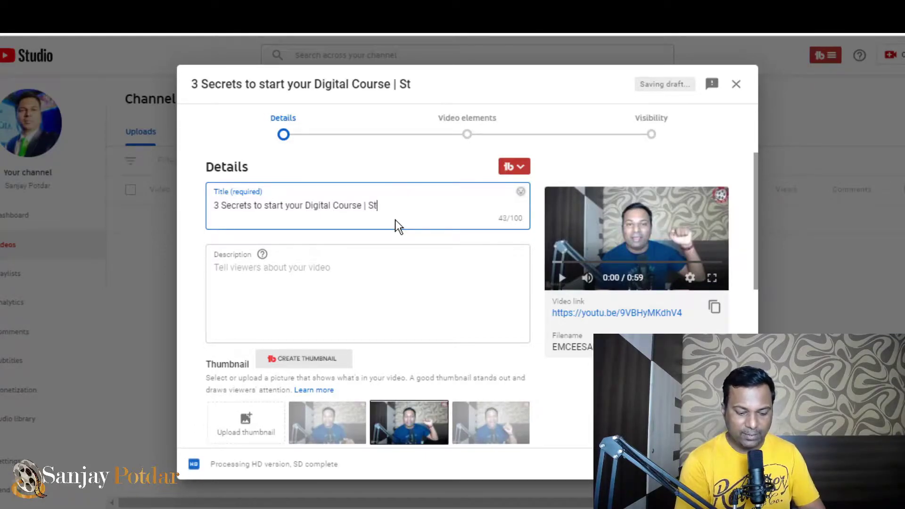
text(ep b)
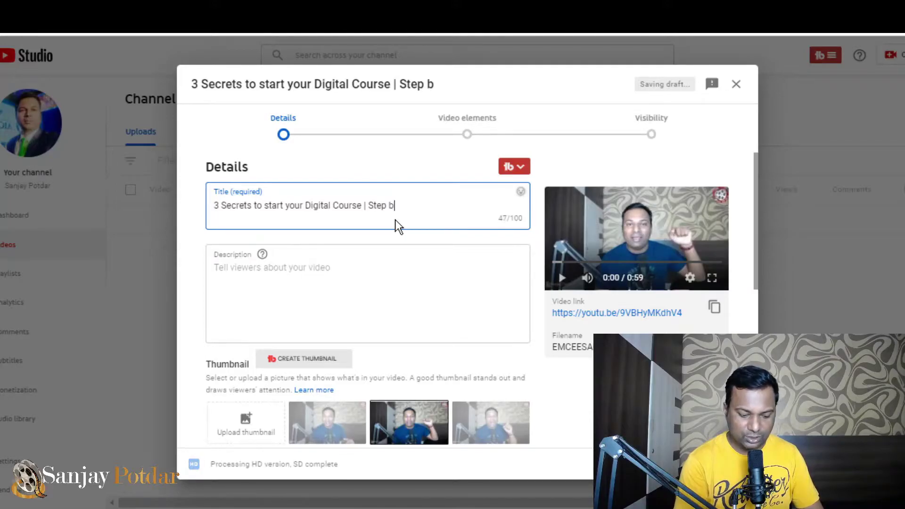
text(y Step guide)
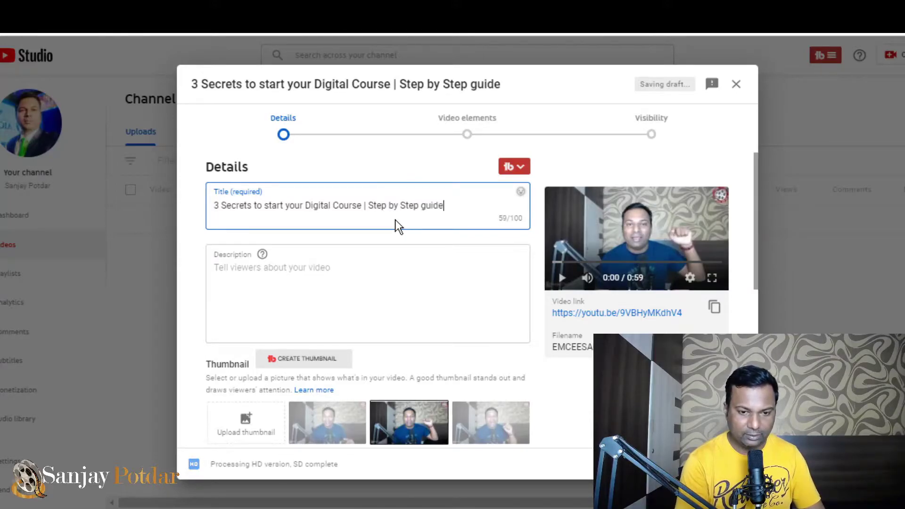
text( to B)
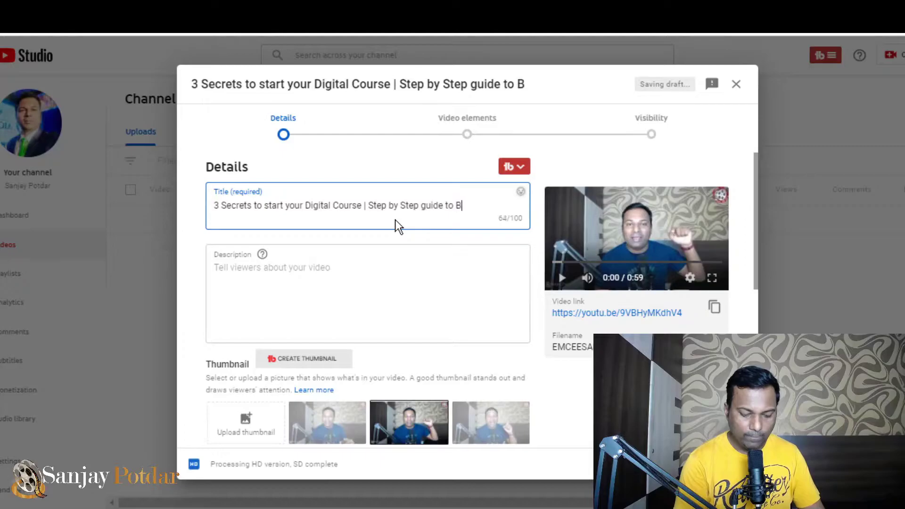
text(uild Your )
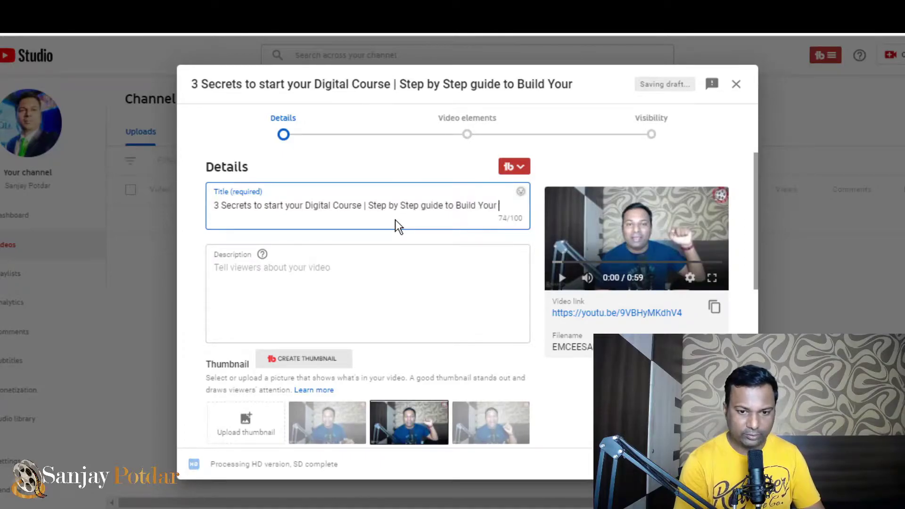
text(Echosystem)
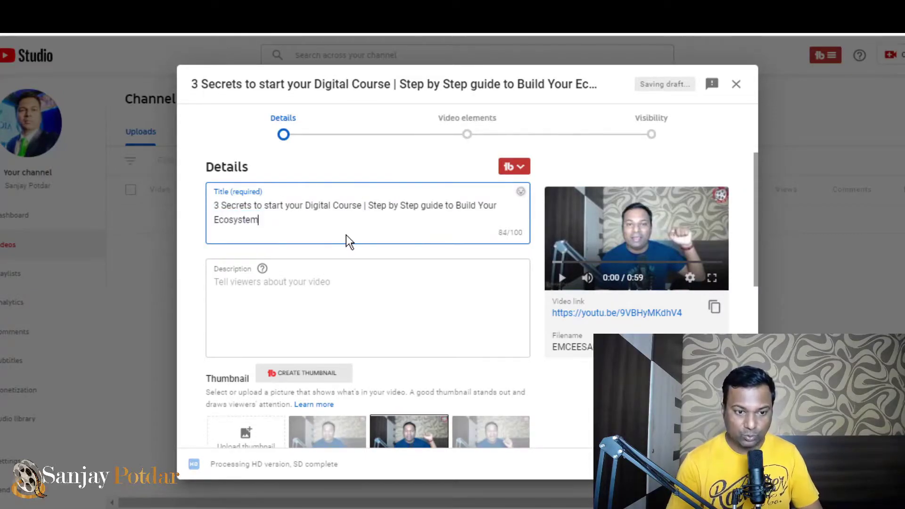
Upload the "Why You Should Make Videos" image as custom thumbnail, try the first generated frame, and reselect the custom image
click(353, 286)
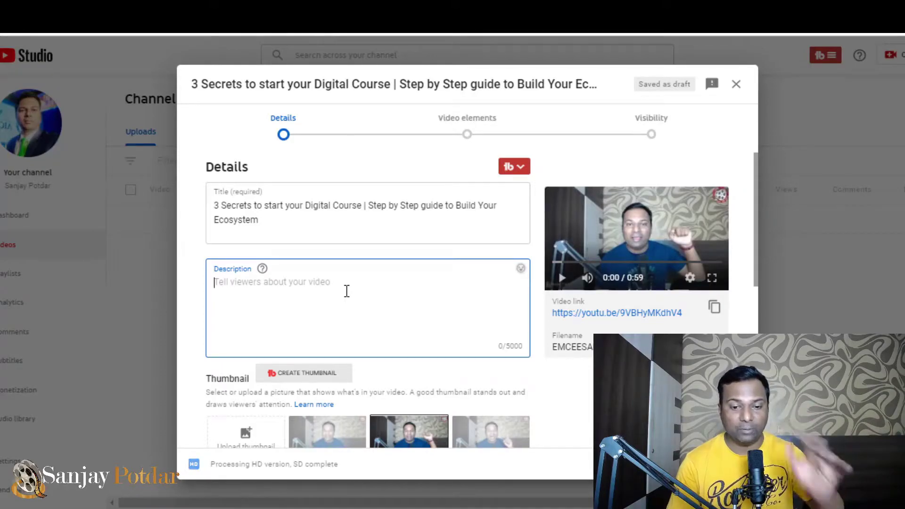
scroll(346, 291, down, 3)
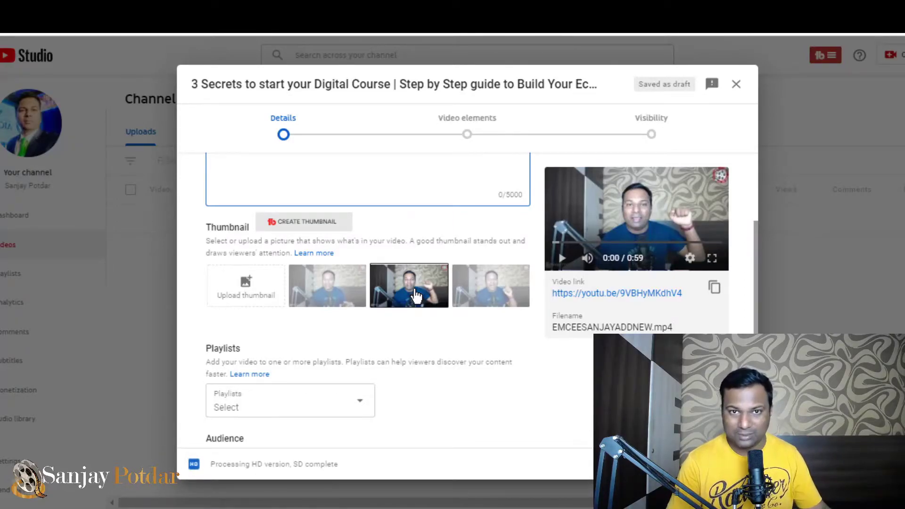
click(261, 302)
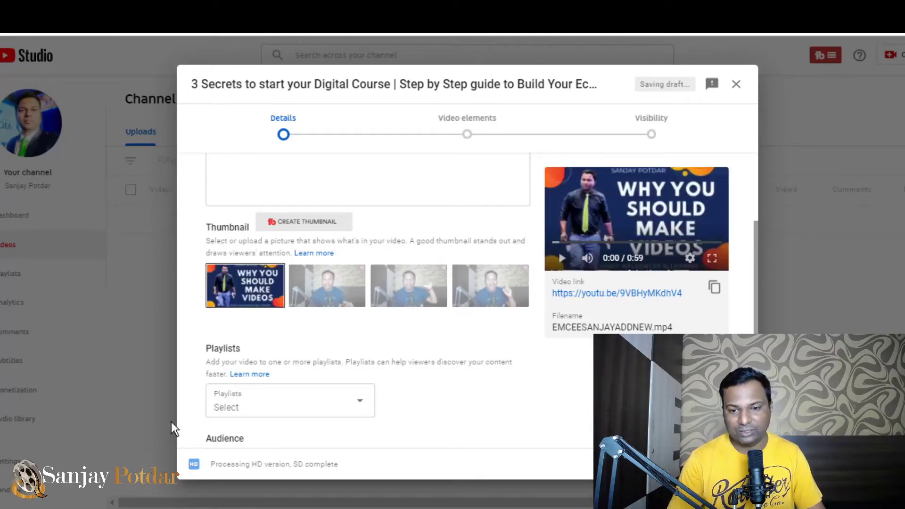
click(327, 285)
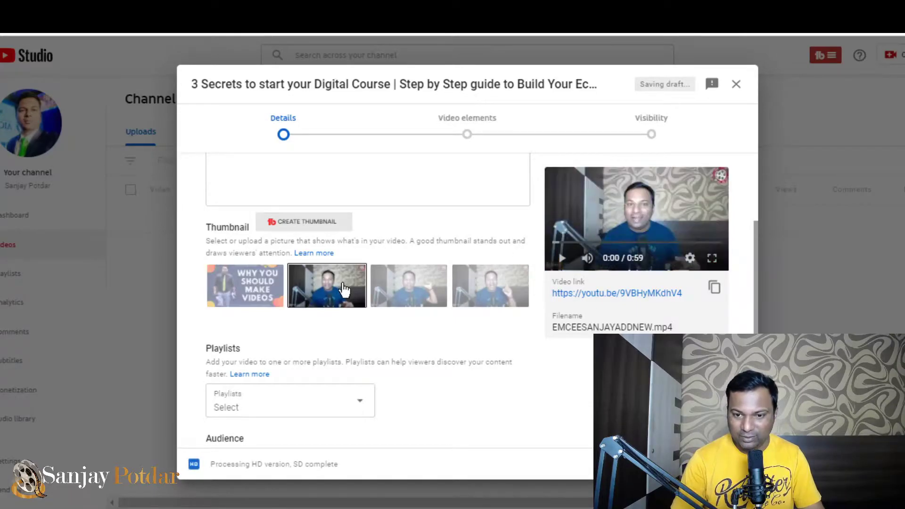
click(249, 285)
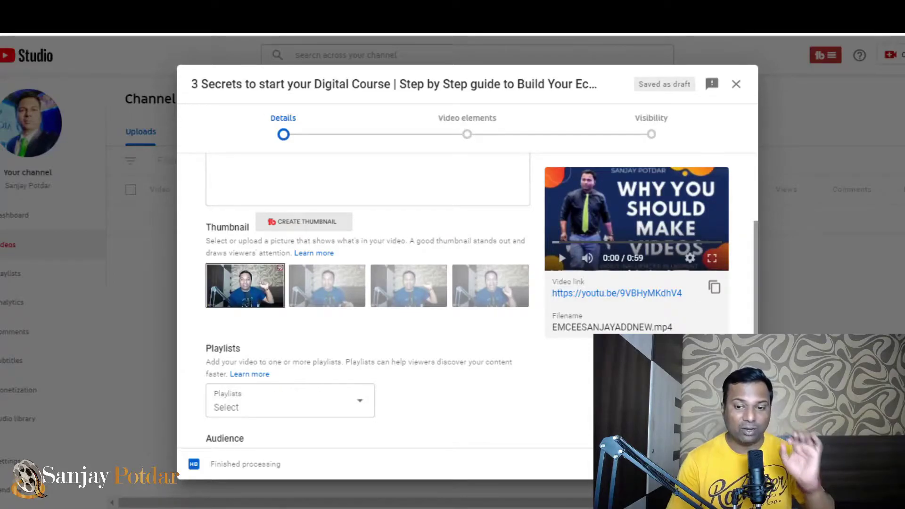
Expand the additional video options below the audience settings and activate the empty tags entry
scroll(542, 345, down, 3)
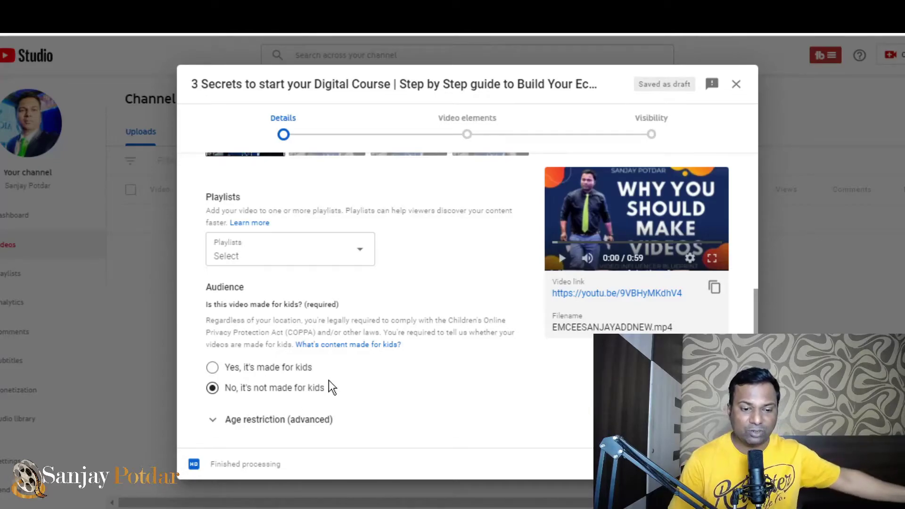
scroll(380, 377, down, 1)
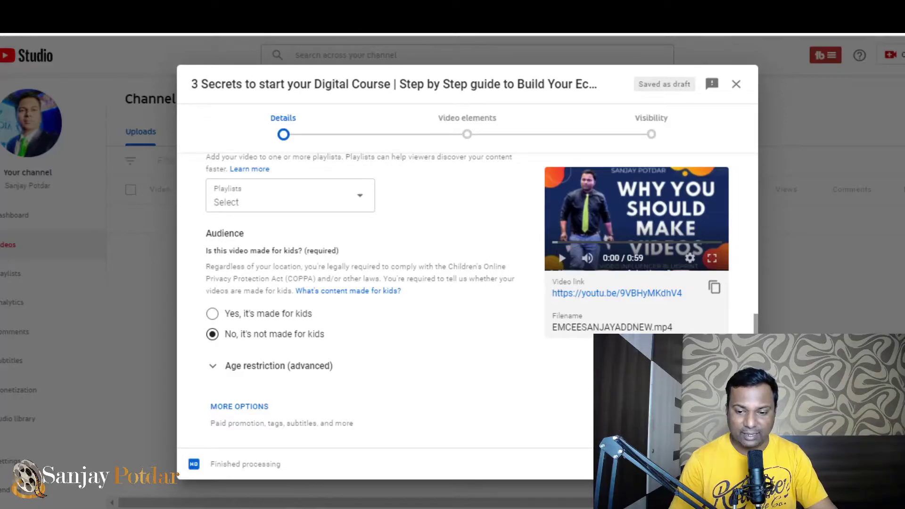
click(317, 412)
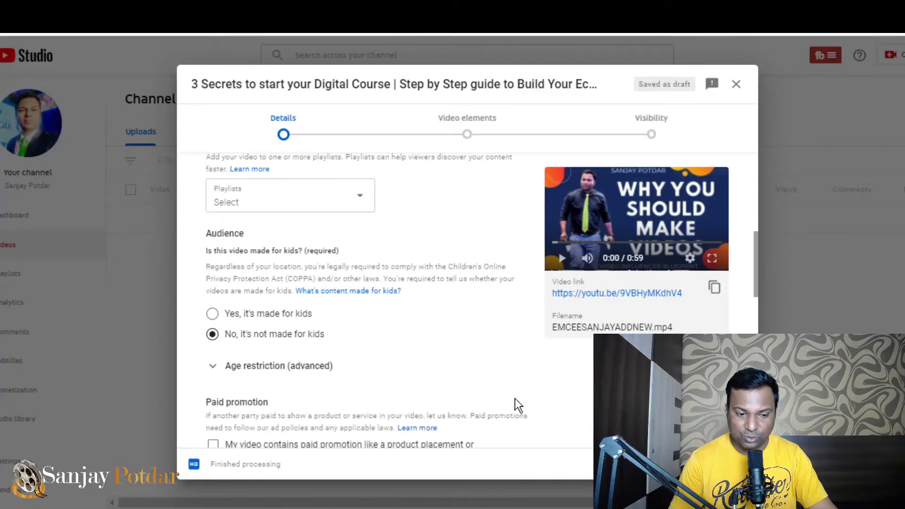
scroll(515, 398, down, 2)
click(289, 340)
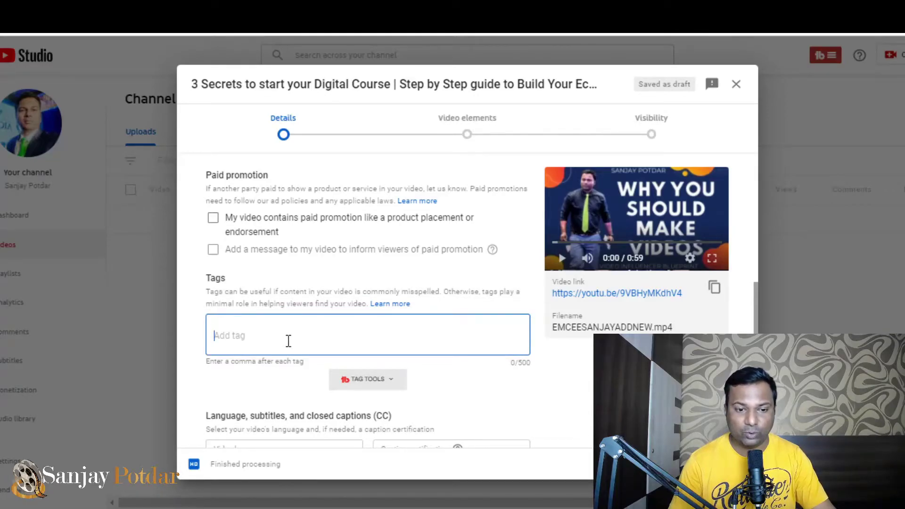
Copy "3 Secrets to start your Digital Course" from the title and search YouTube for it in a new browser tab
scroll(289, 340, up, 12)
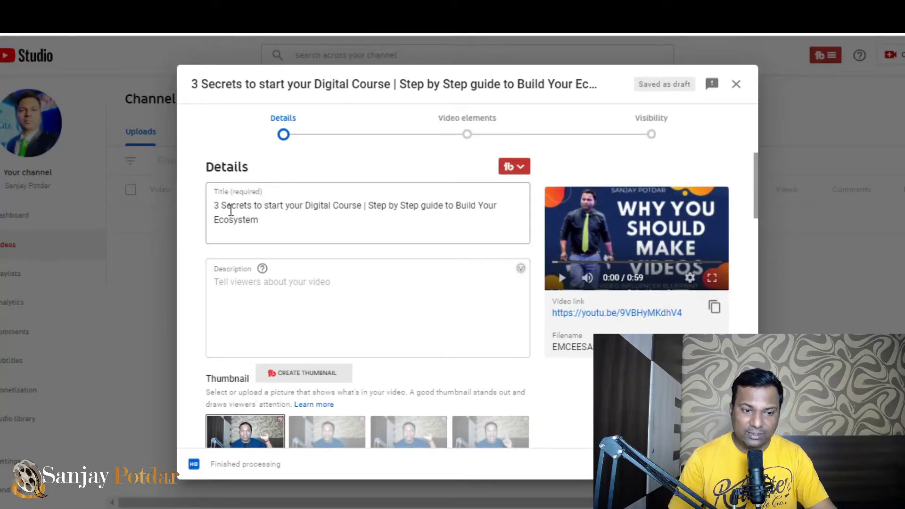
drag(216, 205, 362, 205)
key(ctrl+c)
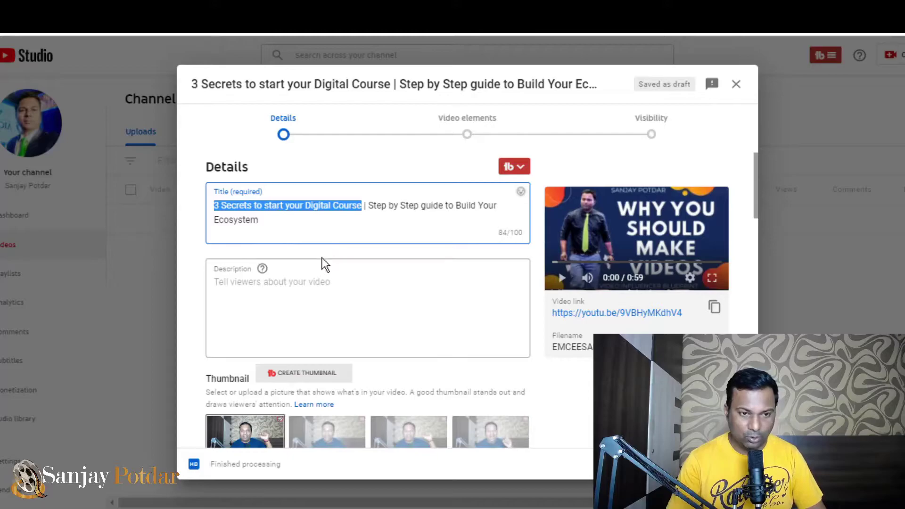
key(ctrl+t)
click(346, 310)
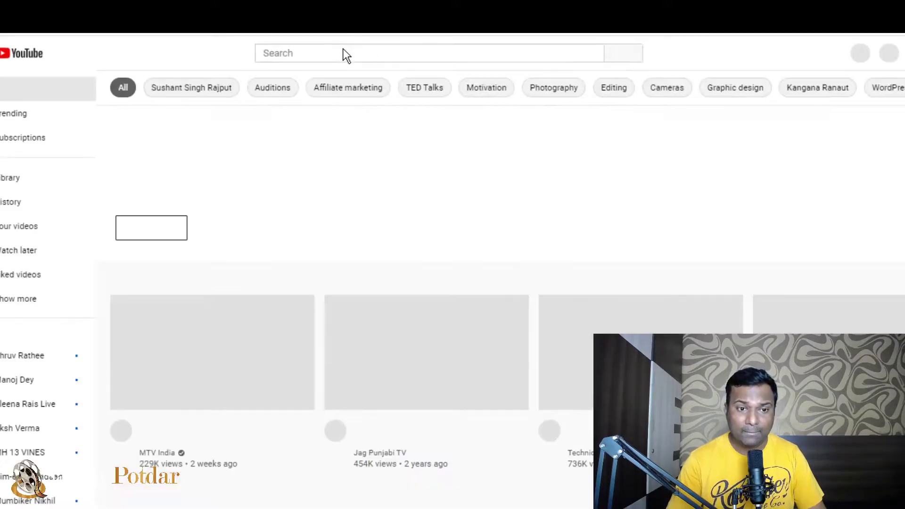
click(343, 51)
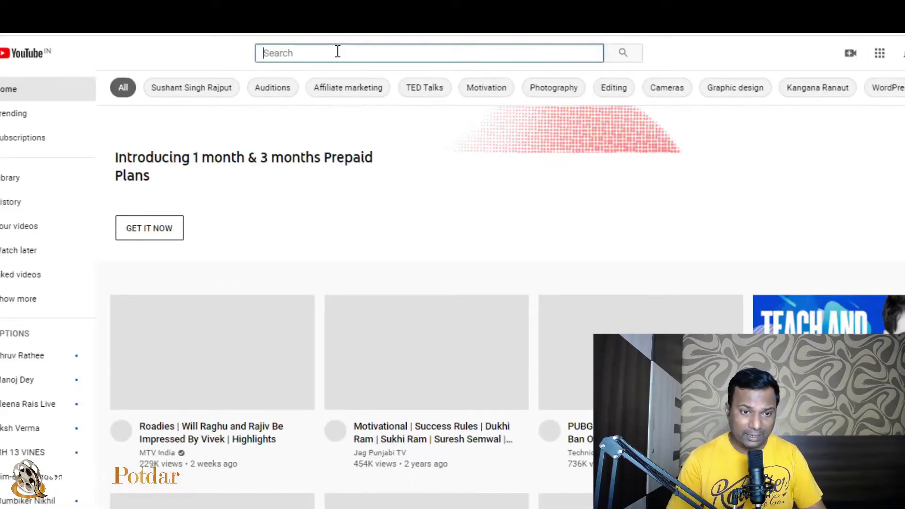
key(ctrl+v)
key(Return)
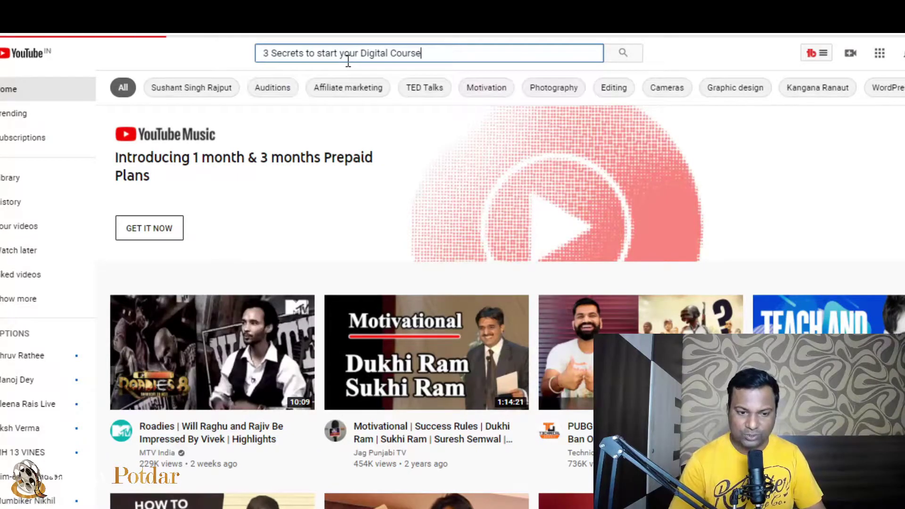
Open the video "How to Start A Career in Digital Marketing in 2020" from the search results and pause its playback
scroll(447, 273, down, 3)
scroll(450, 278, down, 2)
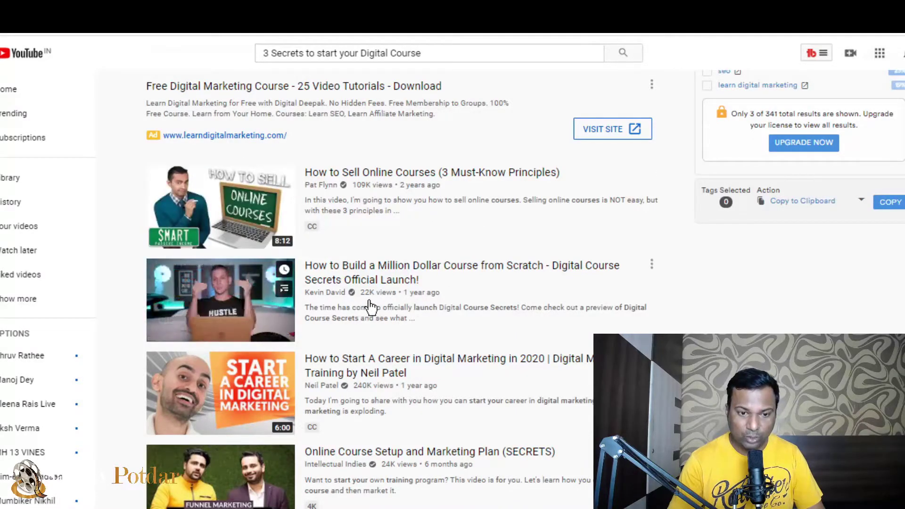
scroll(431, 319, down, 2)
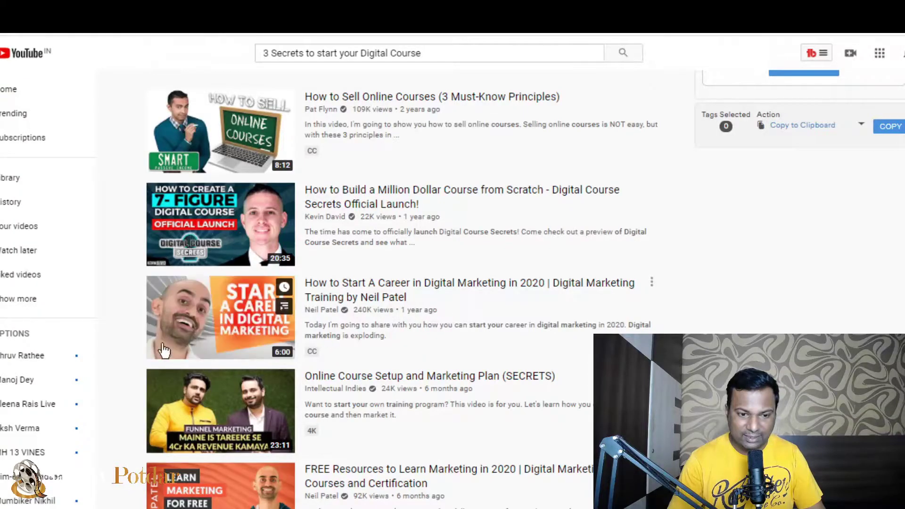
click(235, 319)
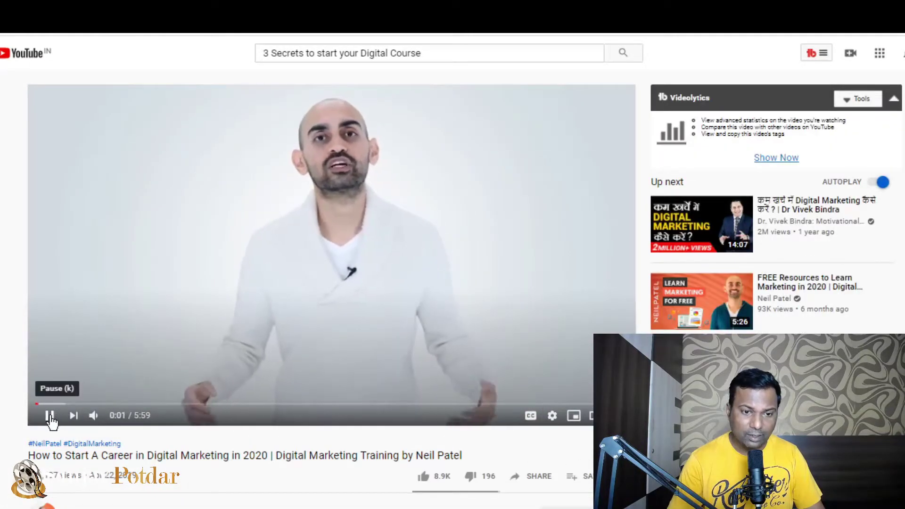
click(55, 417)
Look through the paused video's page, including the area below the player, and return to the upload draft in YouTube Studio
scroll(459, 330, down, 1)
scroll(459, 330, down, 5)
scroll(464, 329, up, 5)
click(892, 99)
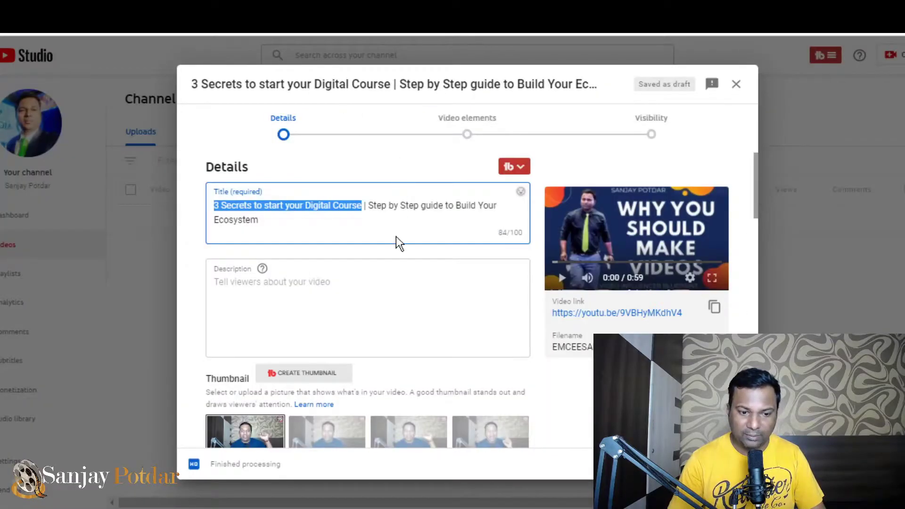
Review the draft's details from description and thumbnail through audience, tags, language, license and category to the comment settings
scroll(342, 317, down, 1)
scroll(401, 228, down, 6)
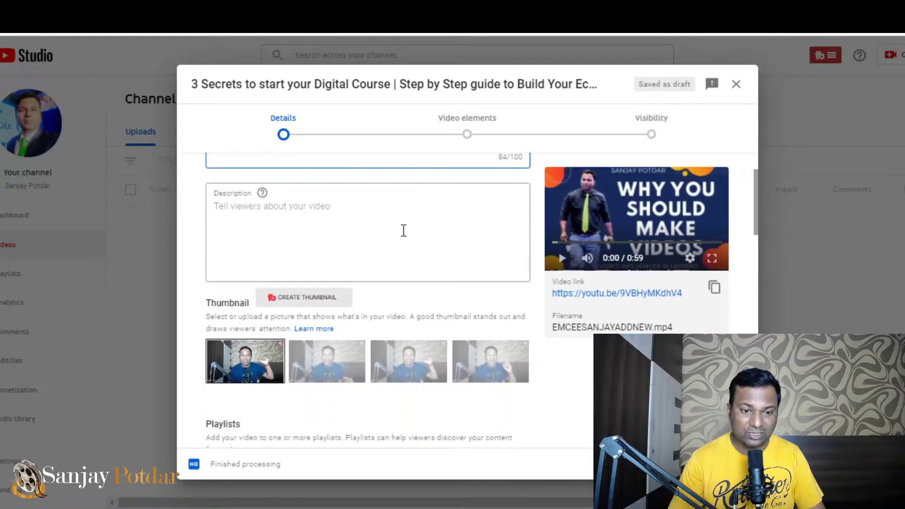
scroll(388, 258, up, 3)
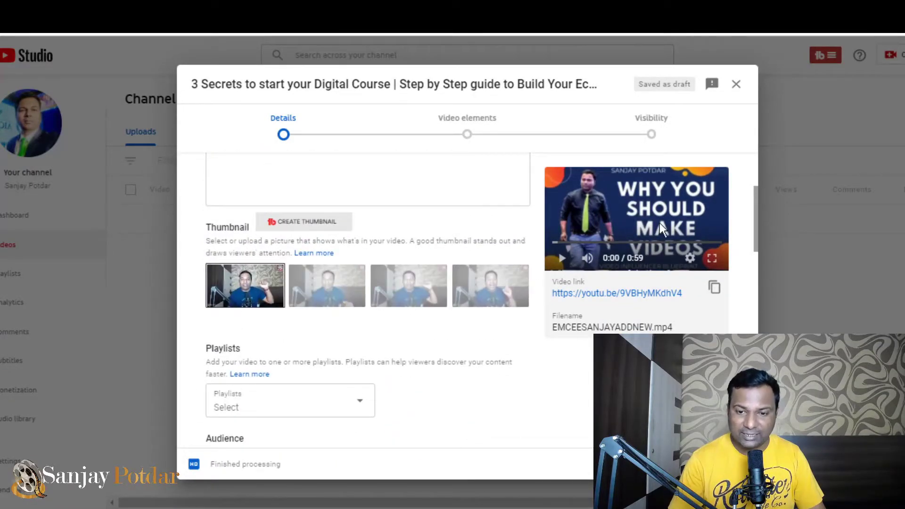
scroll(445, 315, down, 5)
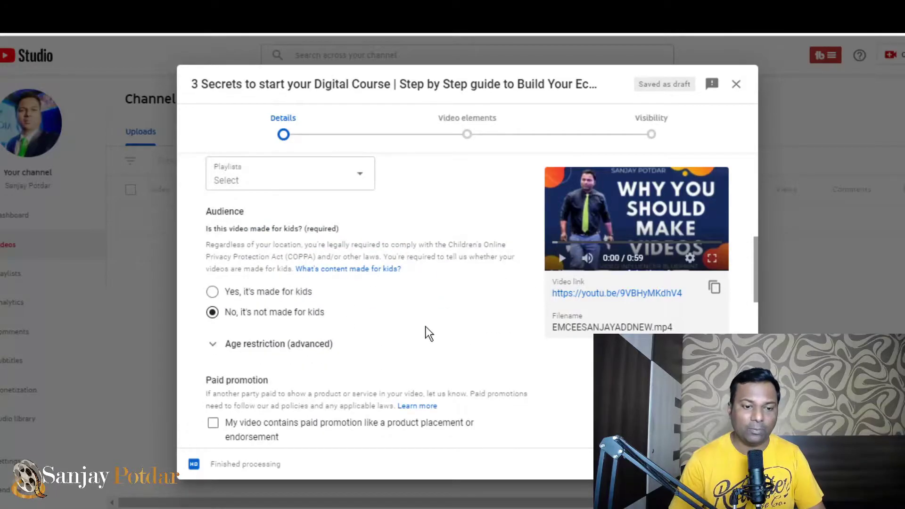
scroll(426, 327, down, 3)
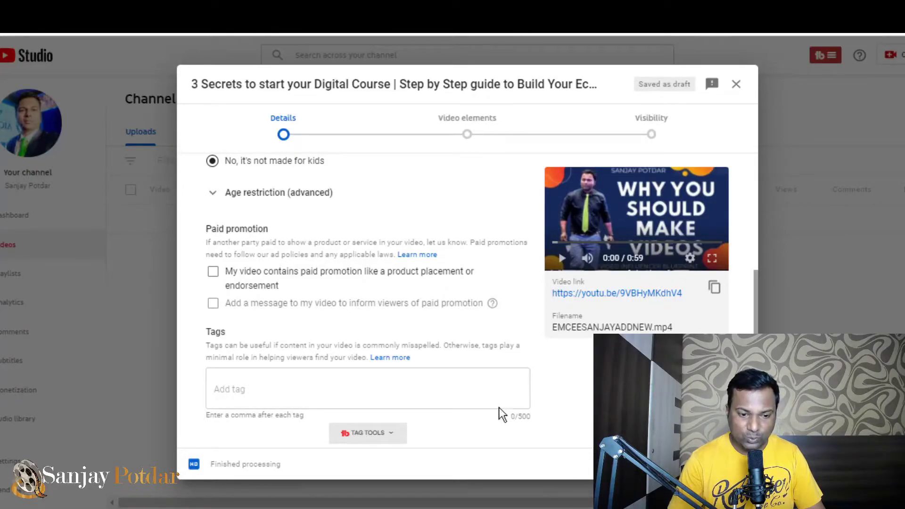
click(287, 381)
scroll(317, 390, down, 5)
scroll(324, 320, up, 2)
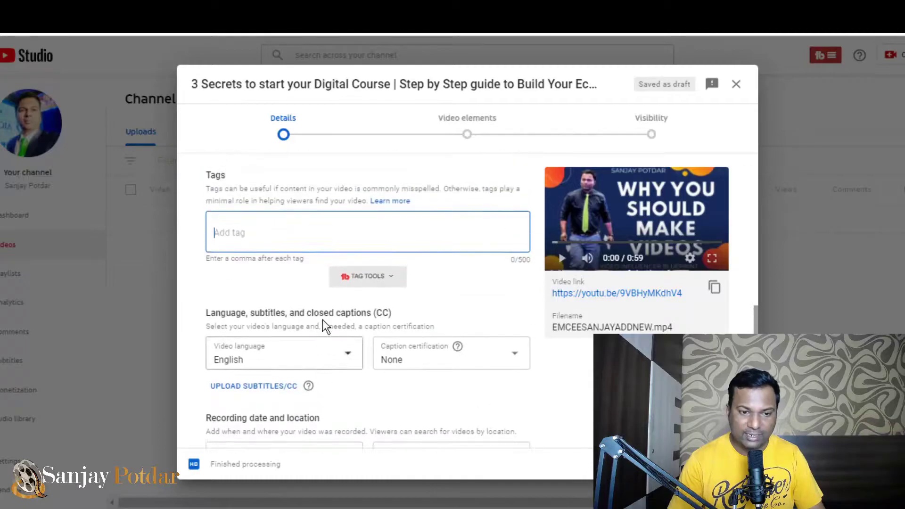
scroll(323, 319, up, 3)
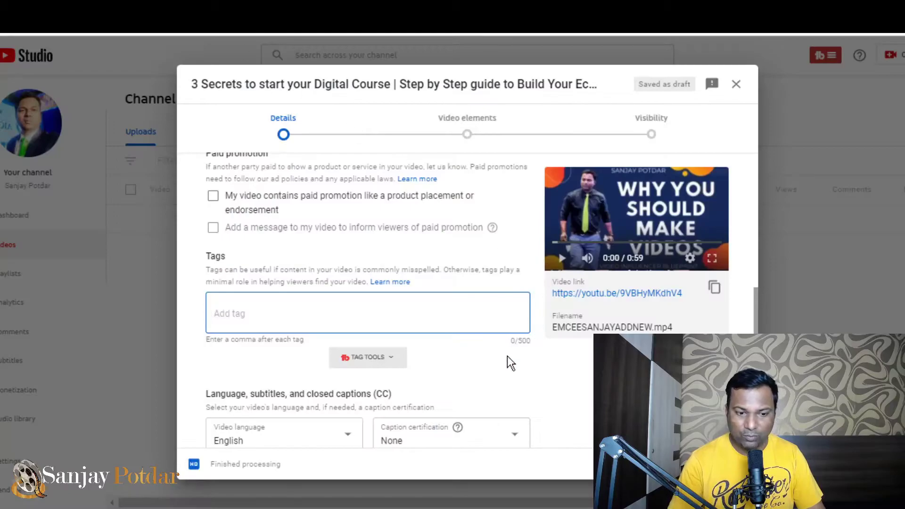
scroll(504, 361, down, 3)
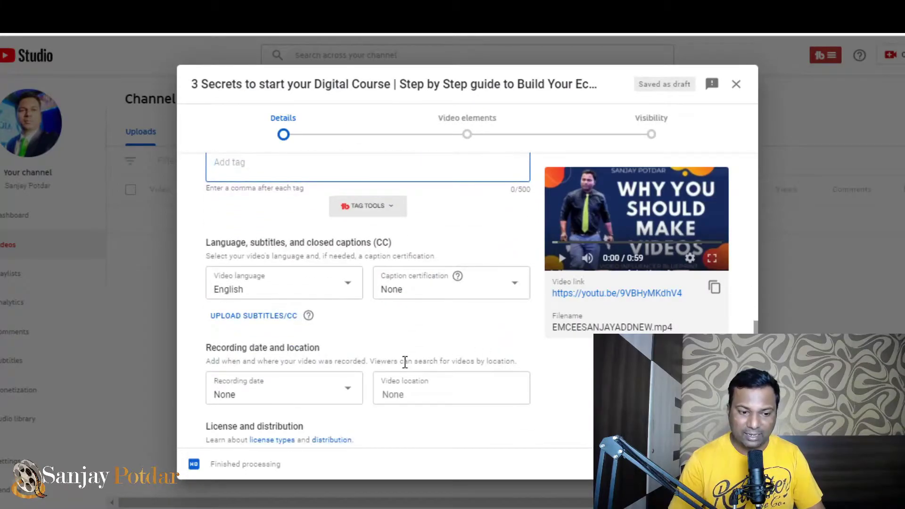
scroll(405, 364, down, 3)
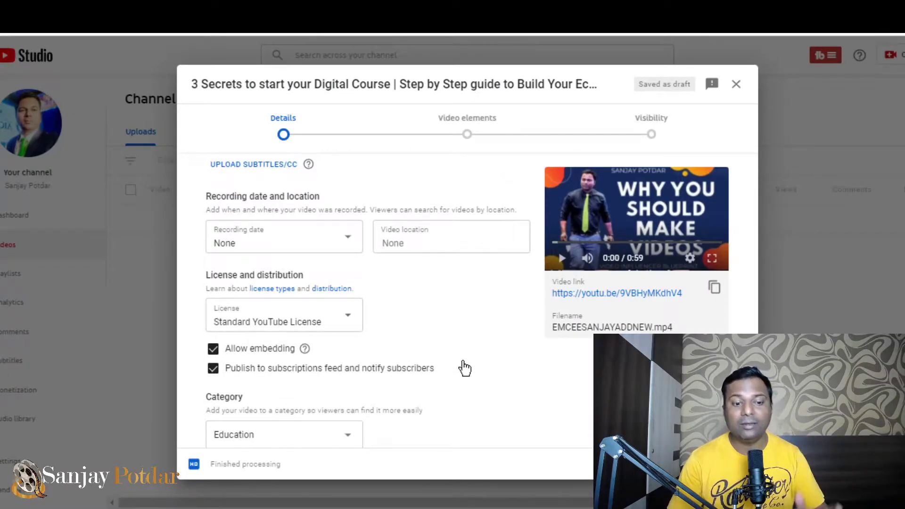
scroll(464, 368, down, 3)
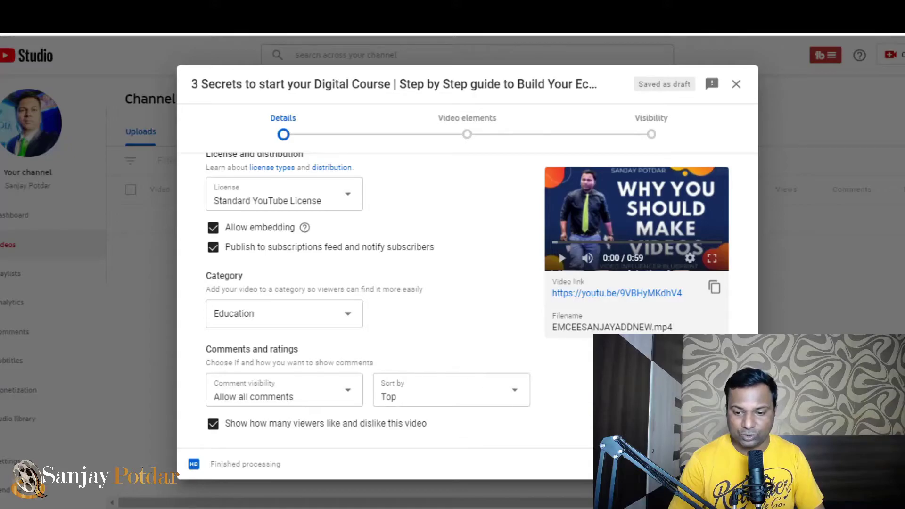
Continue to the video elements and add a "1 video, 1 subscribe" end screen featuring "Top 10 Digital Assets you must have in 2020"
click(728, 464)
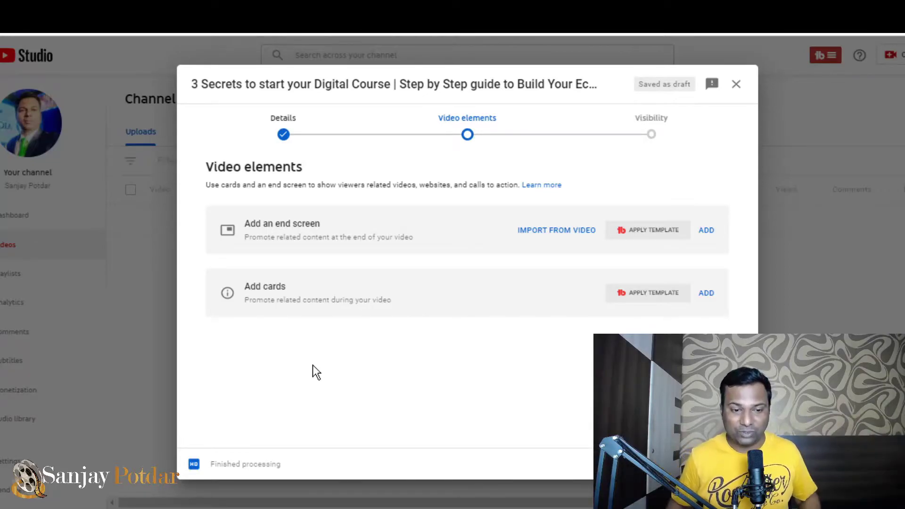
click(712, 234)
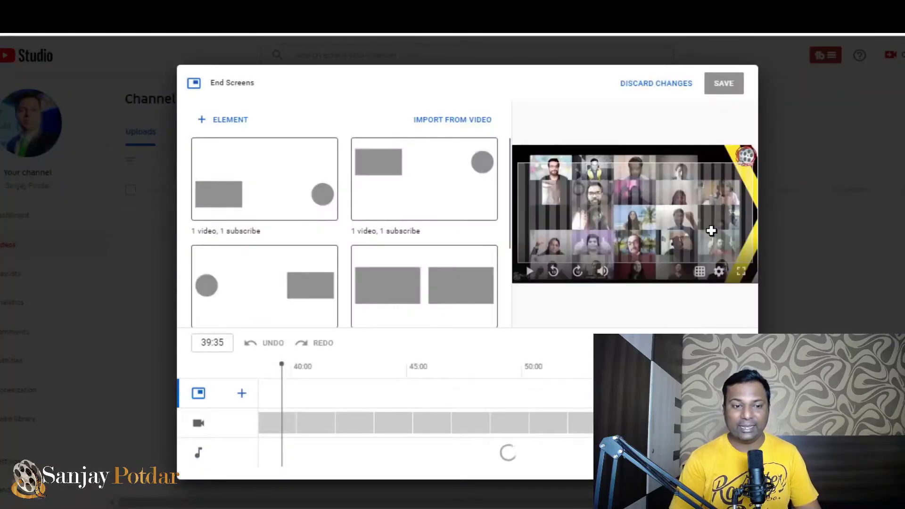
click(282, 171)
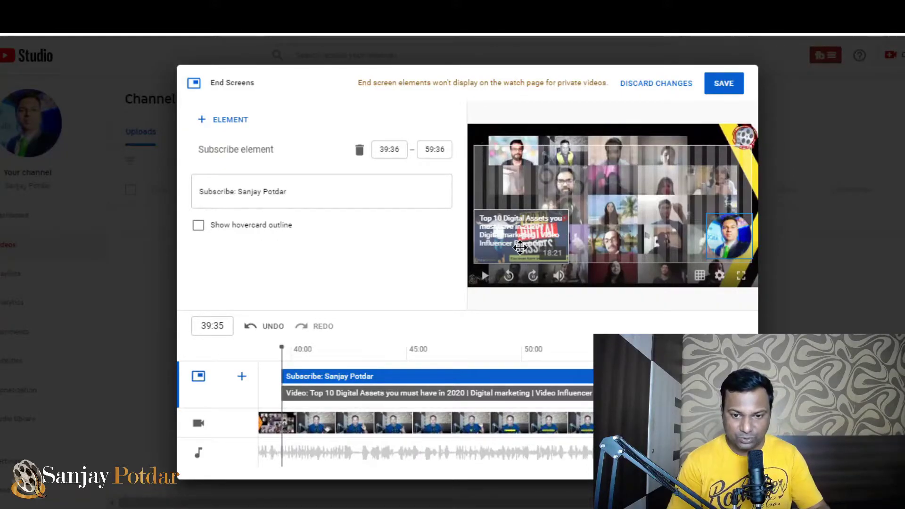
click(202, 120)
click(311, 187)
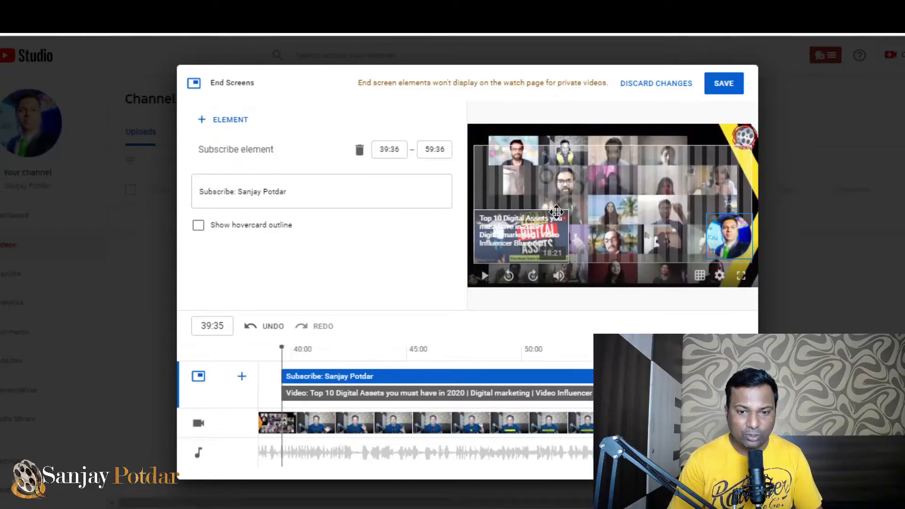
Try the end screen video element as most recent upload and best for viewer, choose "1 Minute Promo VIB ADD1", and save
click(537, 233)
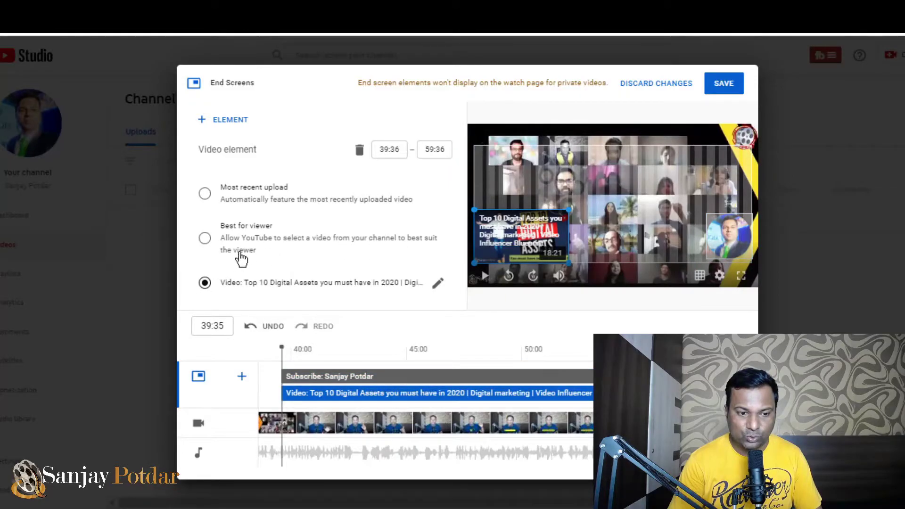
click(205, 193)
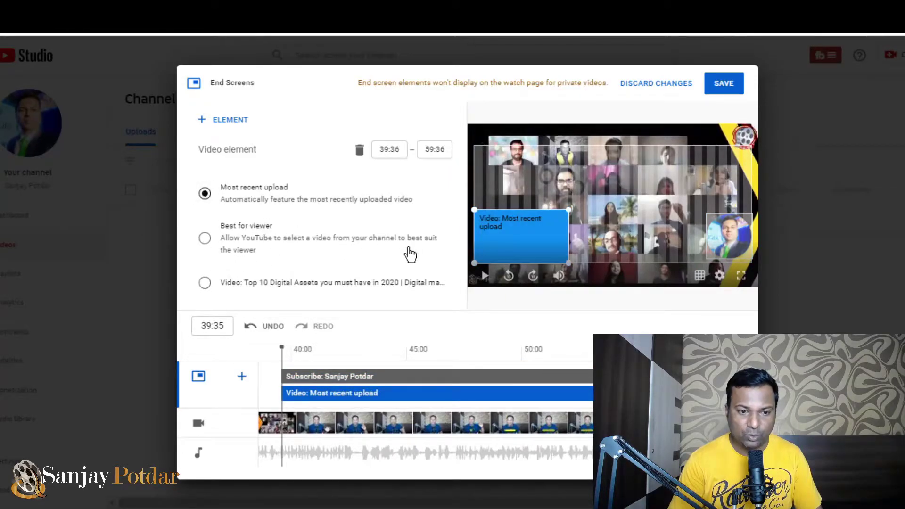
click(204, 240)
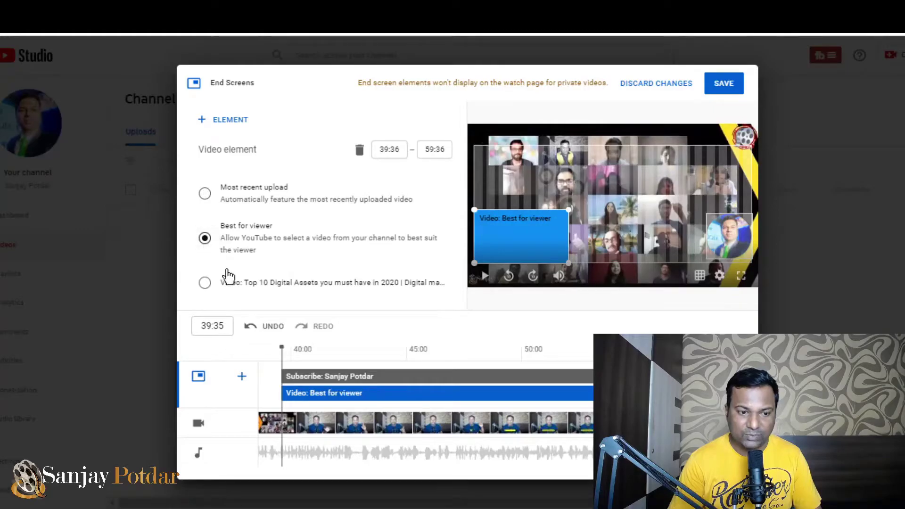
click(204, 283)
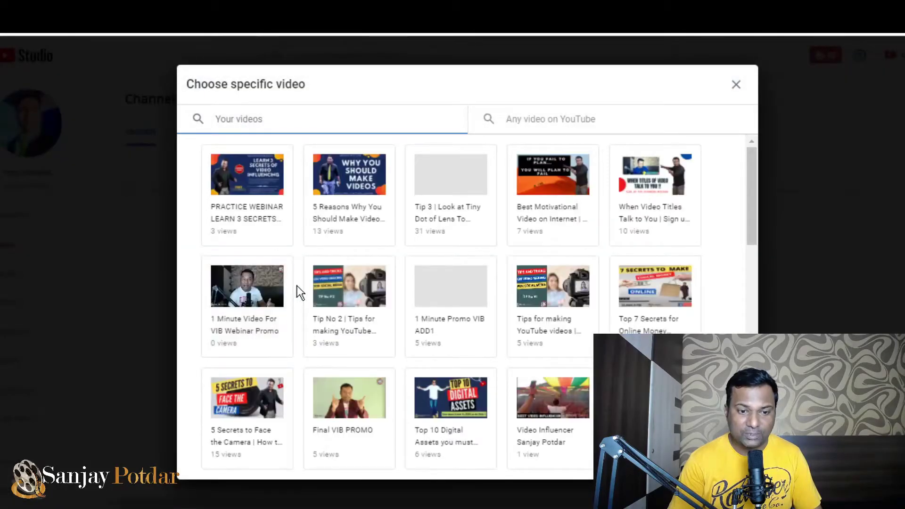
click(461, 286)
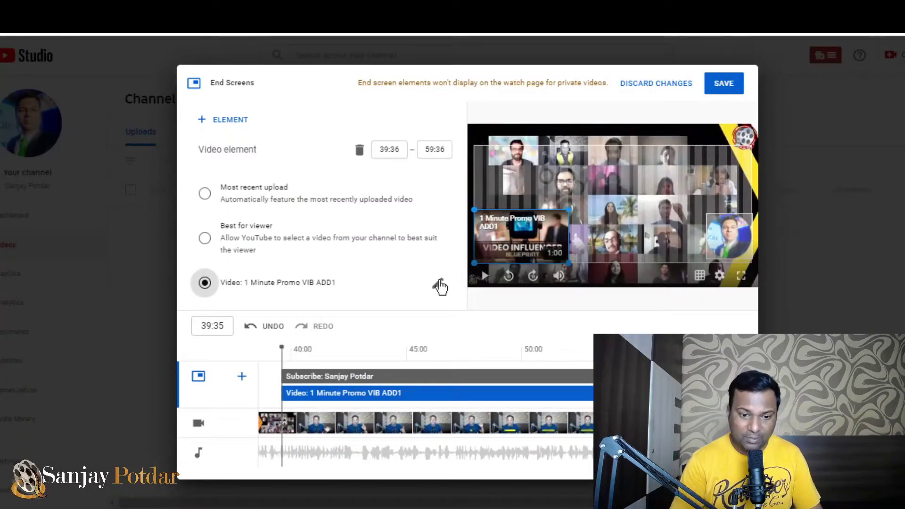
click(721, 84)
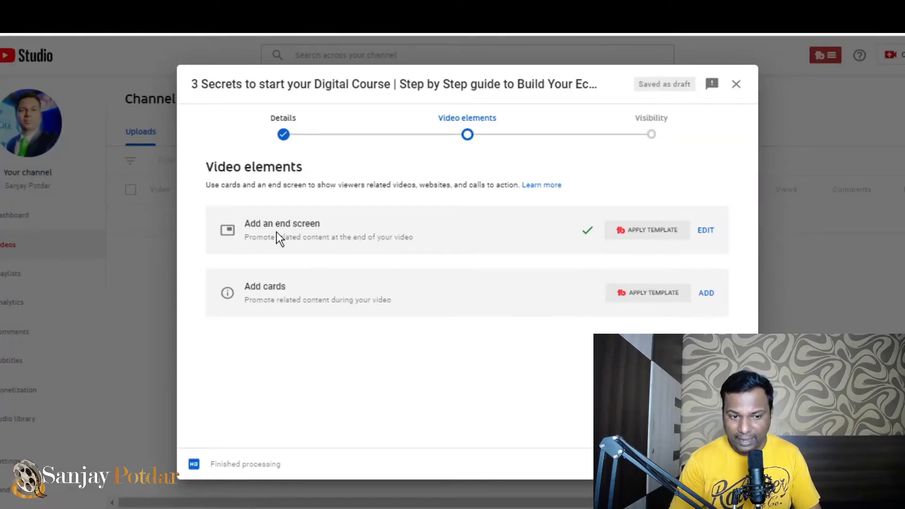
Add a video card at 27:12 featuring "Tips for making YouTube videos" and save the cards
click(706, 294)
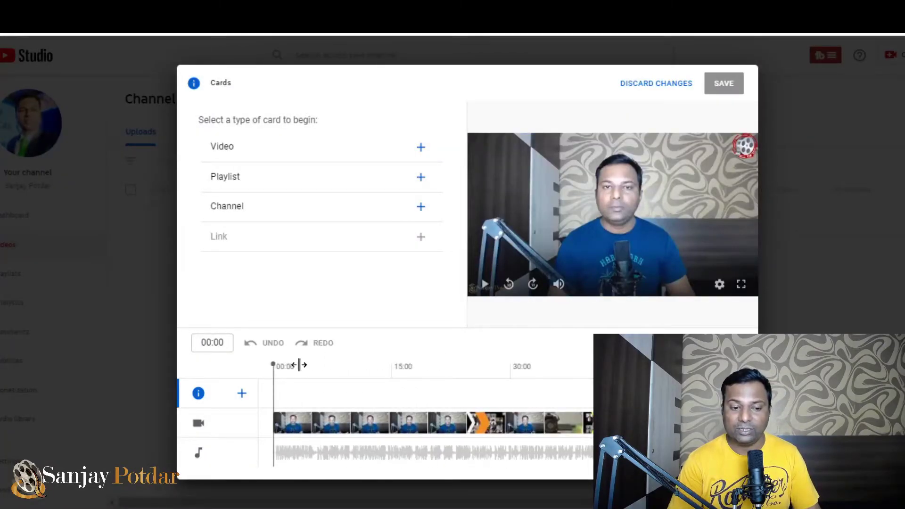
click(484, 375)
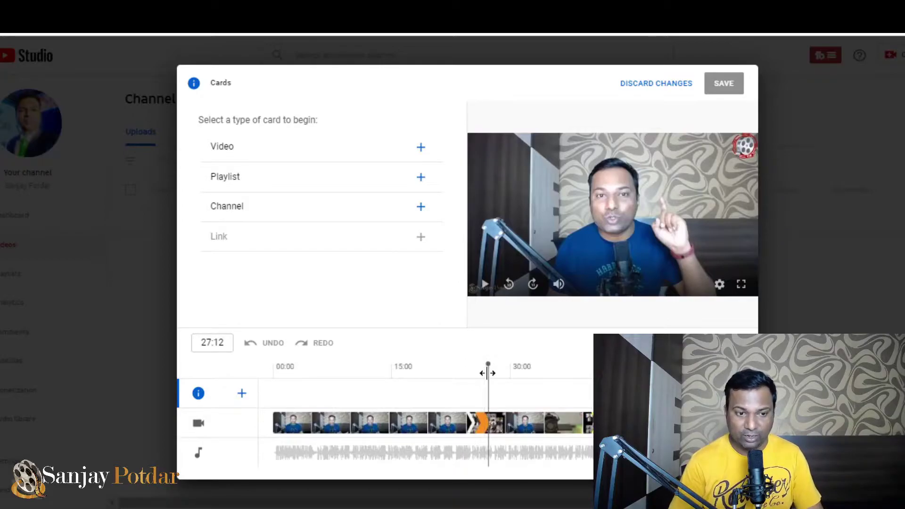
click(420, 148)
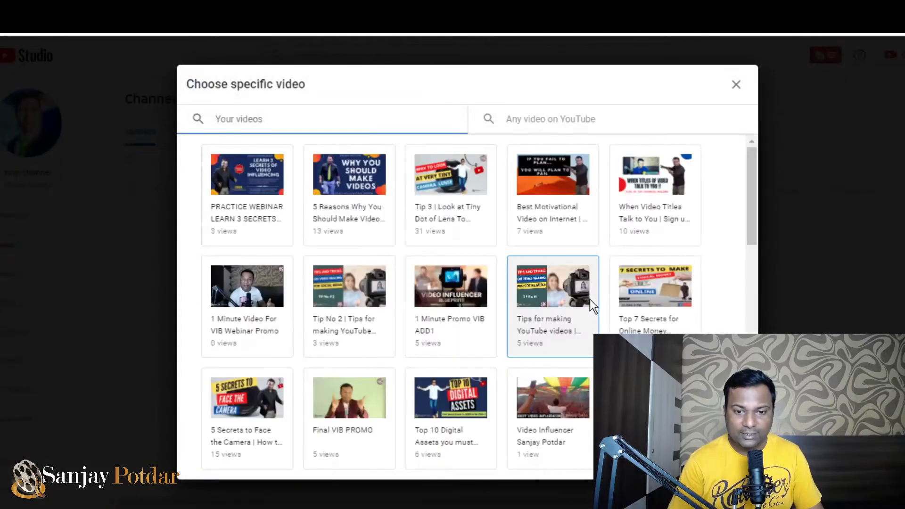
click(564, 306)
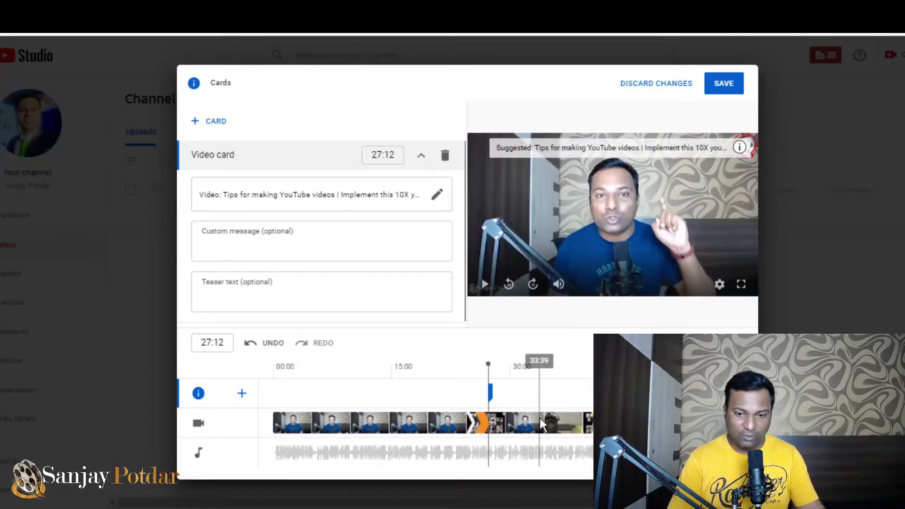
click(726, 85)
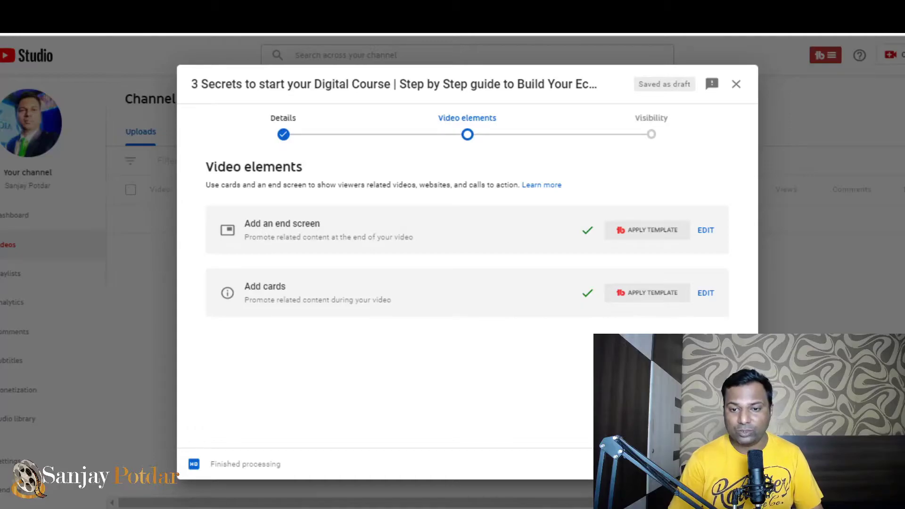
Set the visibility to Unlisted, try the Schedule option, return to Save or publish, and publish the video
click(728, 464)
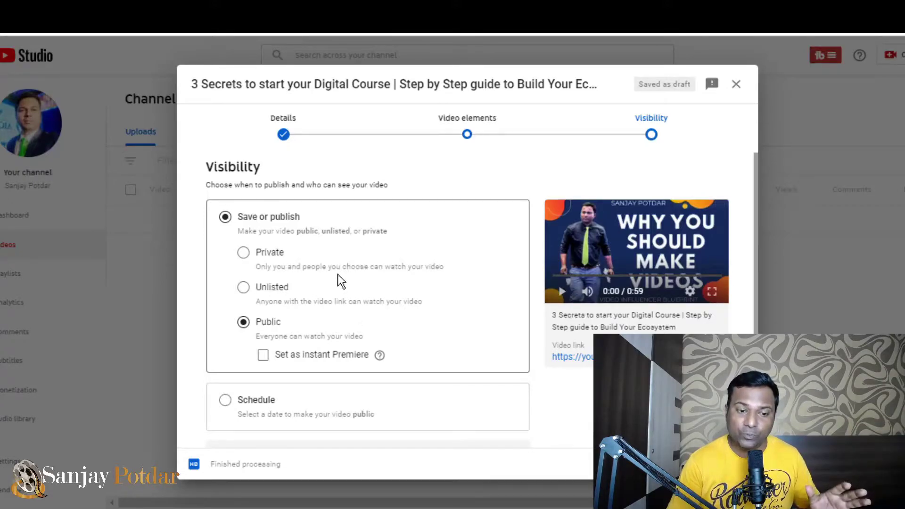
click(244, 288)
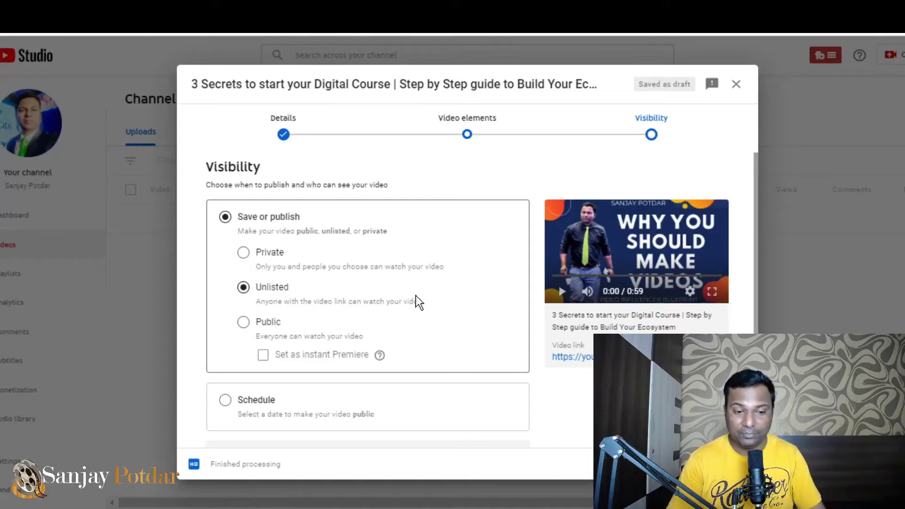
scroll(416, 295, down, 2)
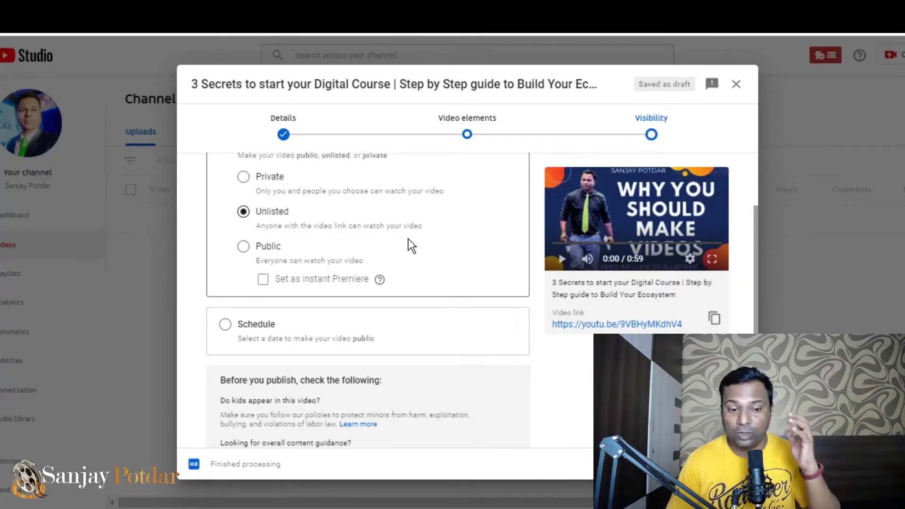
click(224, 325)
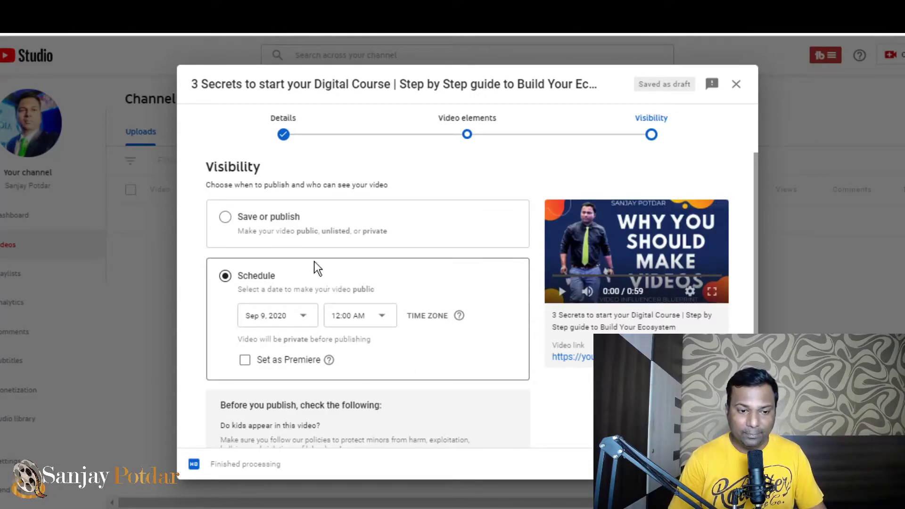
click(225, 218)
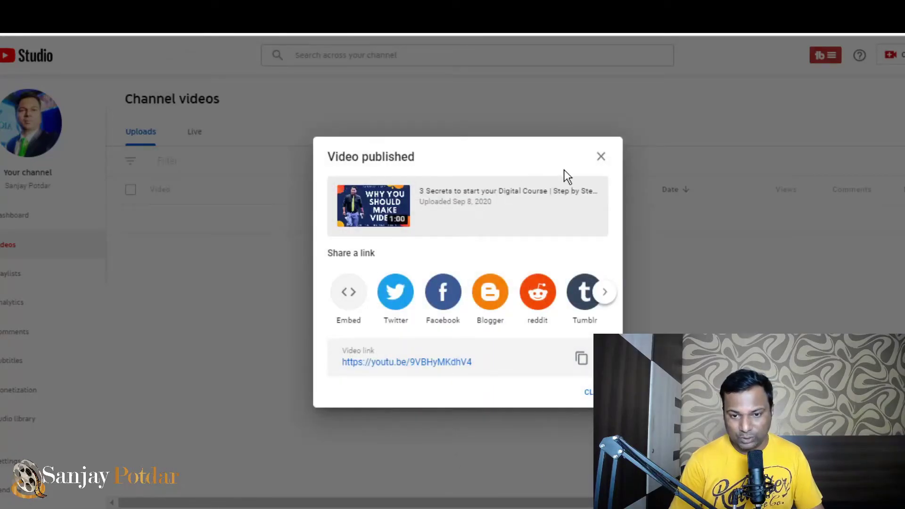
Dismiss the publishing confirmation and open the details page of the newly uploaded video
click(601, 156)
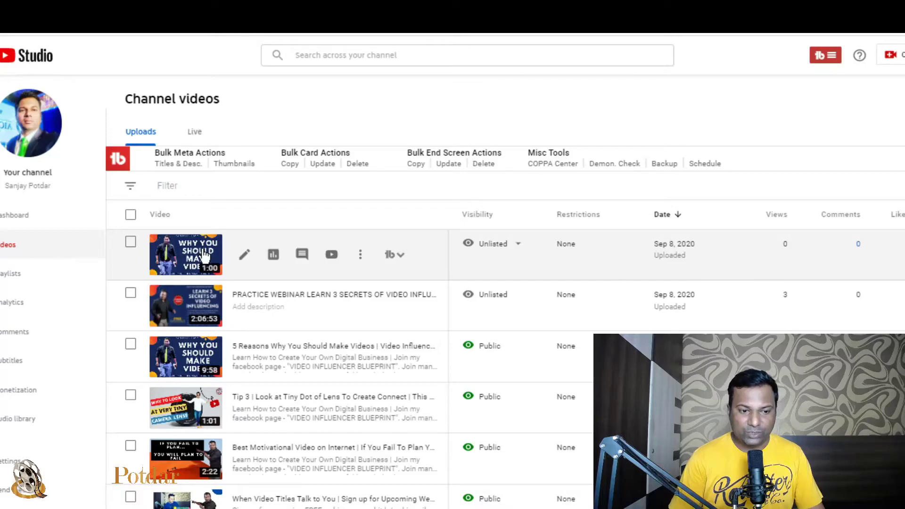
click(468, 277)
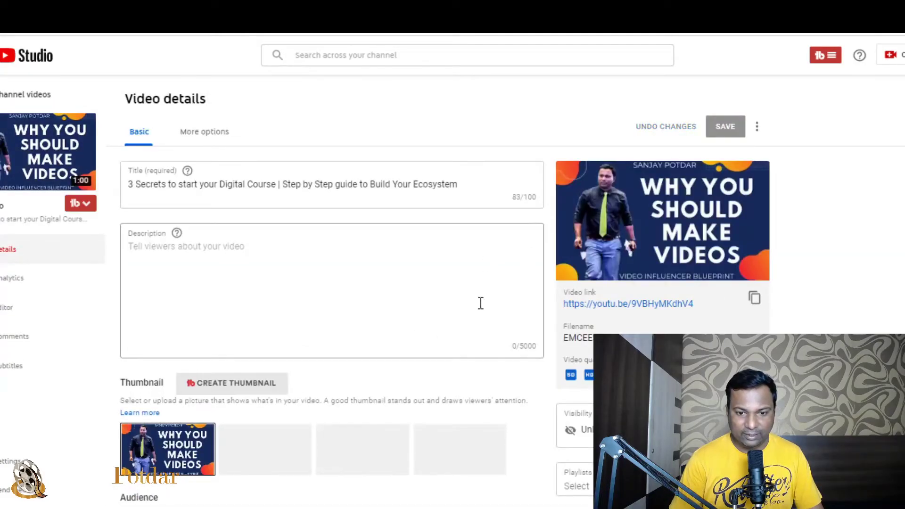
On YouTube, pause Neil Patel's "How to Start A Career in Digital Marketing in 2020" video and copy all its tags to the clipboard
scroll(335, 309, down, 8)
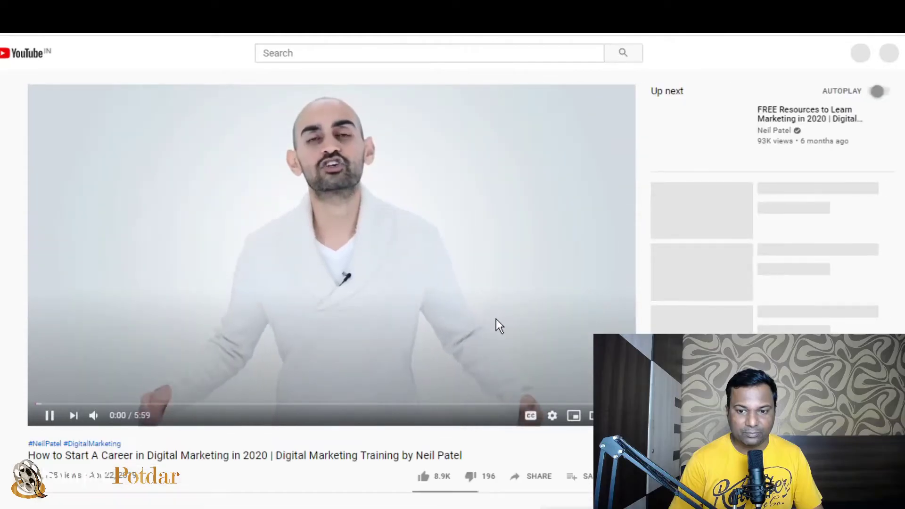
click(49, 415)
scroll(851, 332, down, 5)
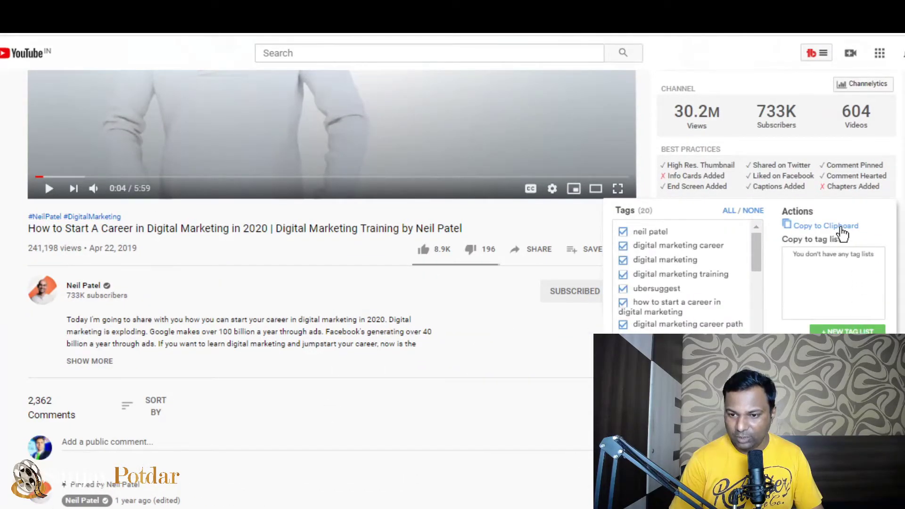
click(841, 234)
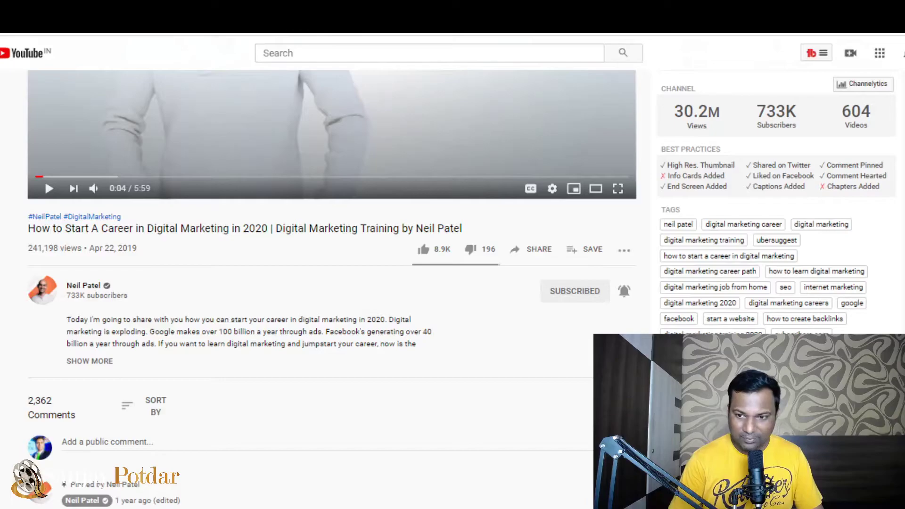
scroll(222, 275, up, 5)
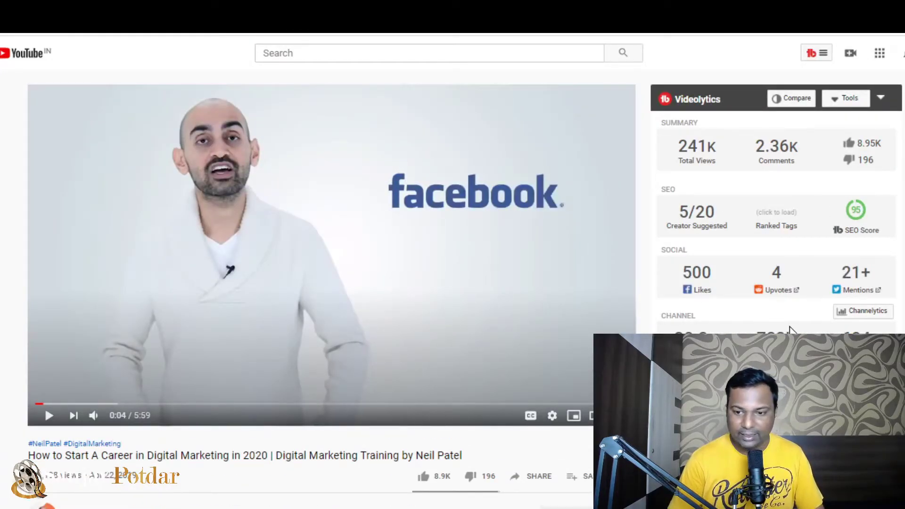
scroll(869, 306, down, 2)
scroll(868, 307, up, 2)
Back in YouTube Studio, paste the copied digital marketing tags into the uploaded video's tags and save the changes
scroll(775, 304, down, 5)
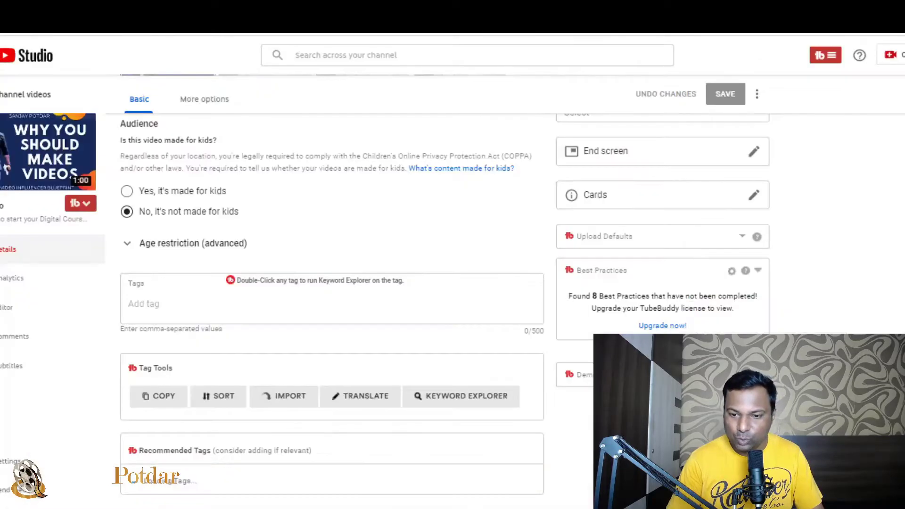
scroll(299, 286, down, 1)
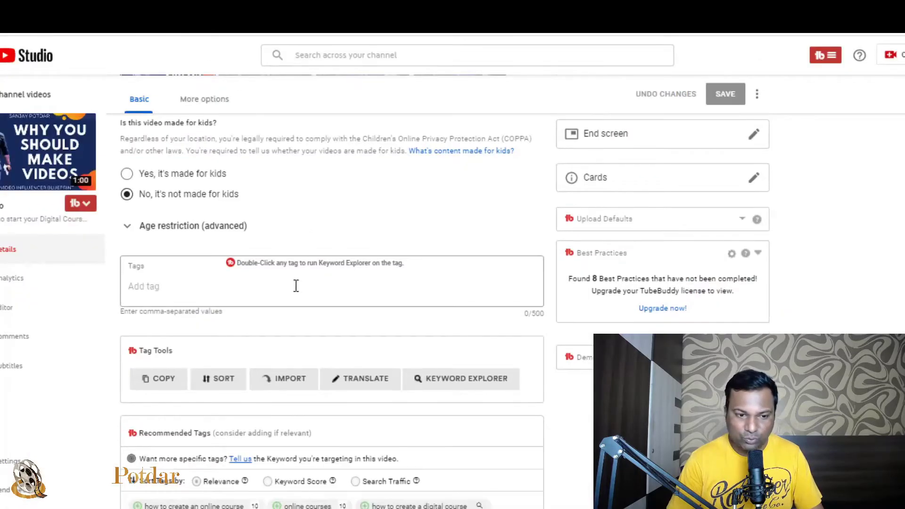
click(249, 289)
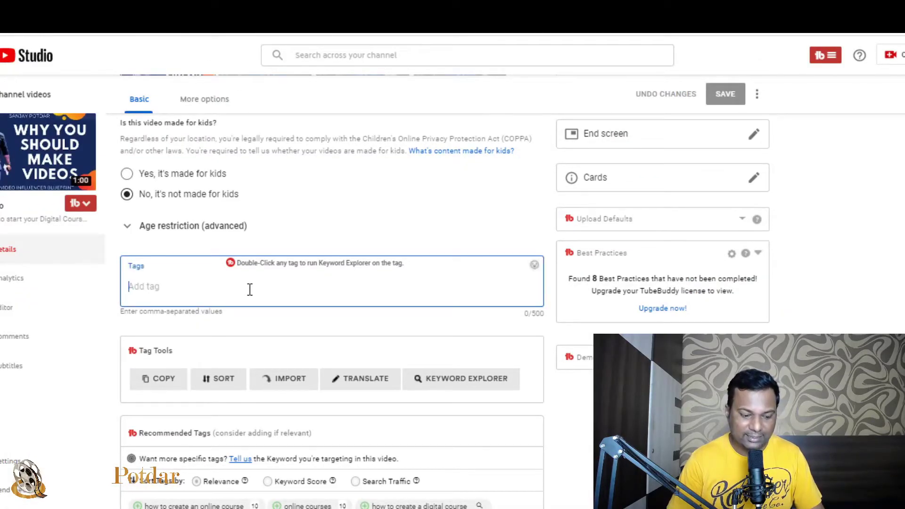
key(ctrl+v)
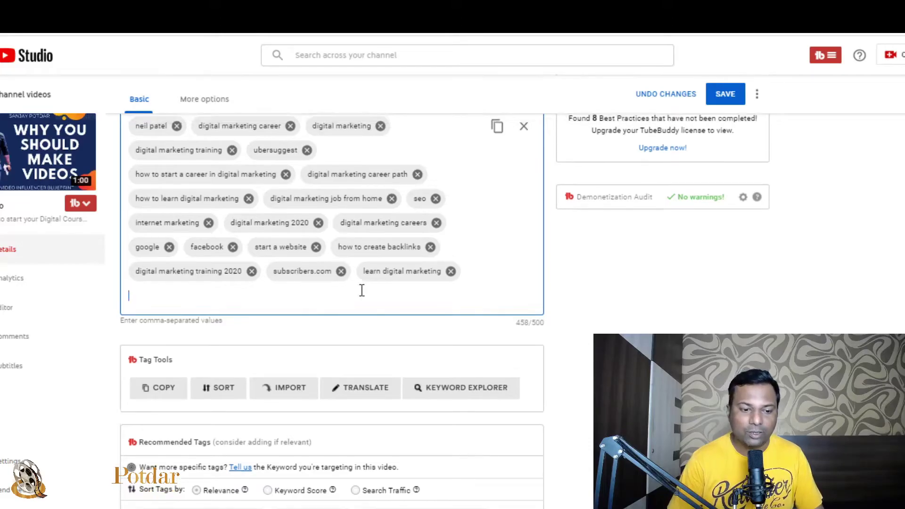
scroll(361, 288, up, 3)
click(724, 95)
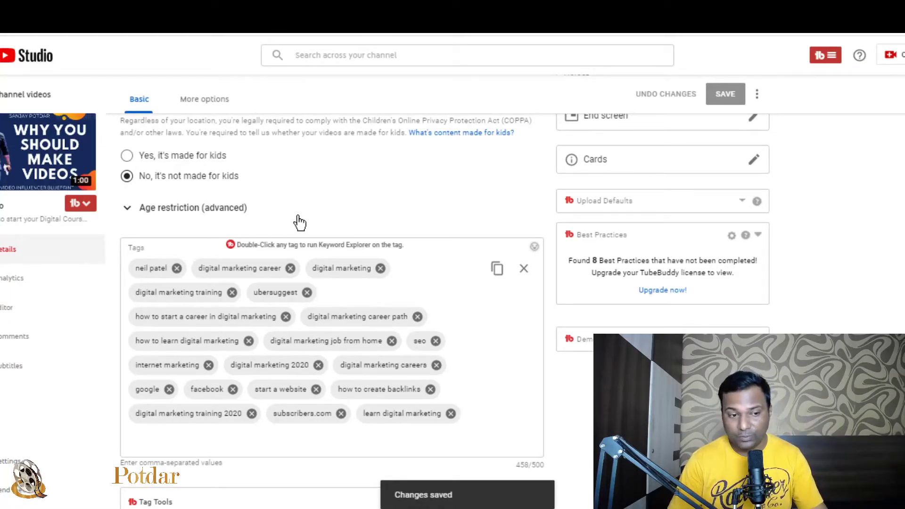
Open your own channel page from the account options
click(900, 55)
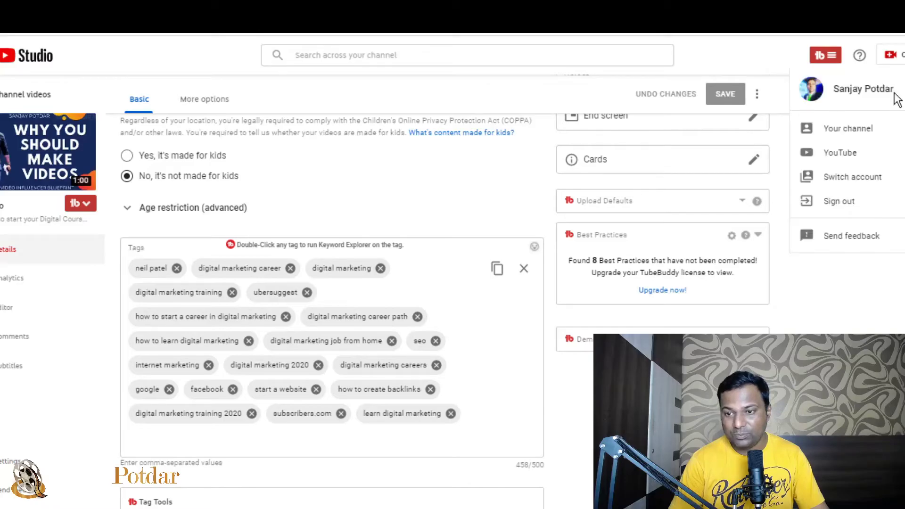
click(837, 138)
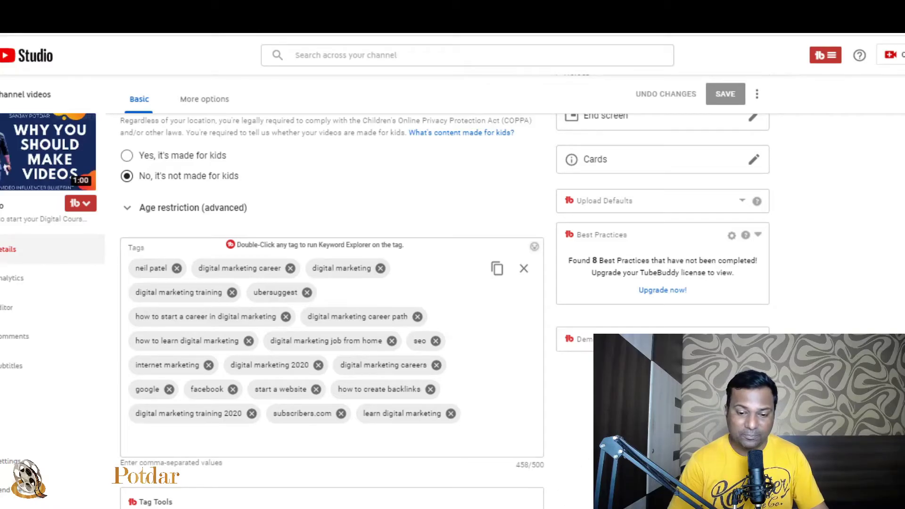